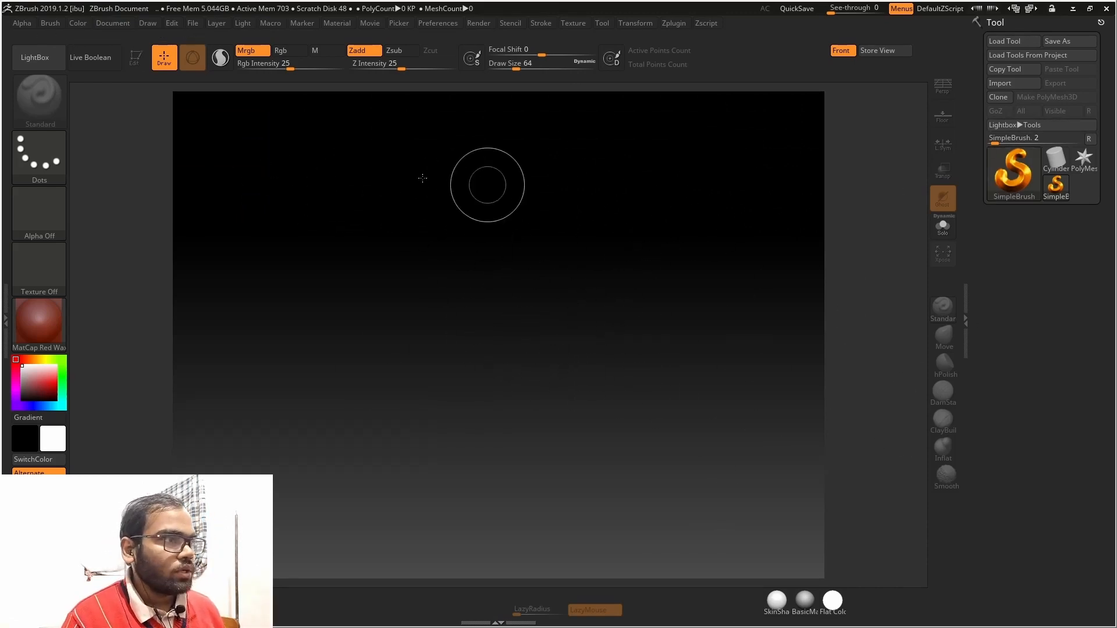
Select the Plane3D primitive and draw it large on the empty canvas
{"action": "left_click", "coordinate": [1001, 90]}
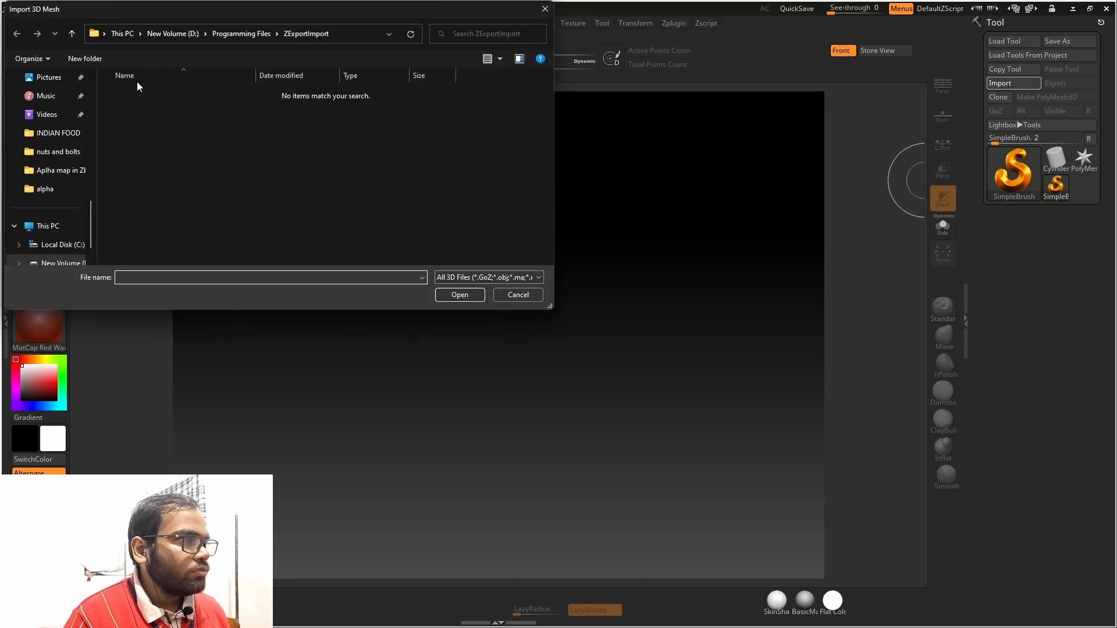
{"action": "left_click", "coordinate": [545, 9]}
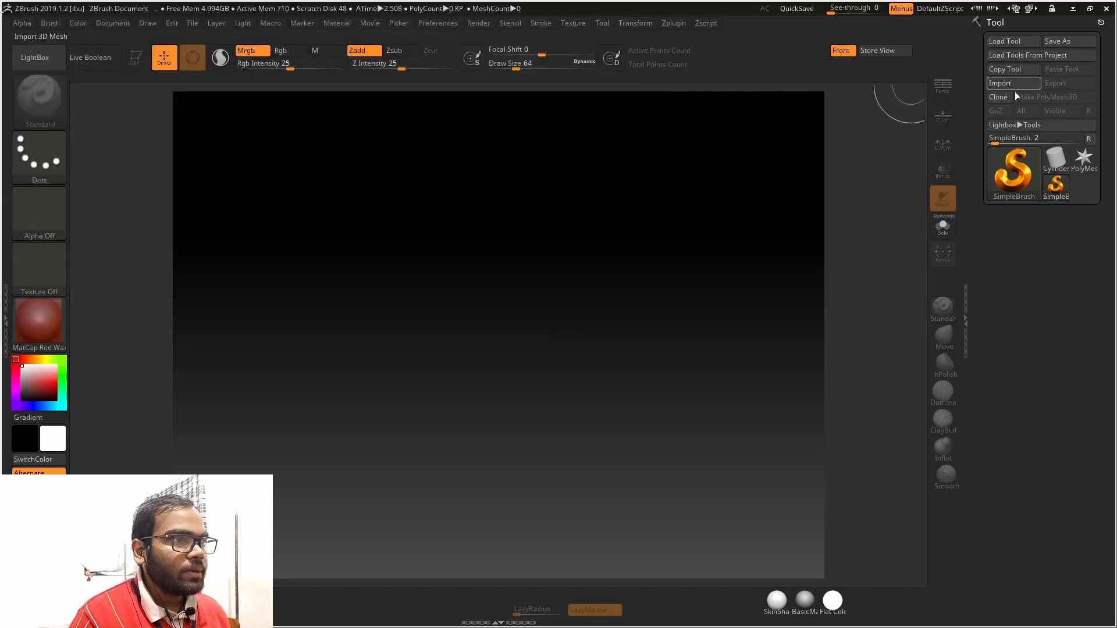
{"action": "left_click", "coordinate": [1055, 158]}
{"action": "left_click", "coordinate": [1021, 166]}
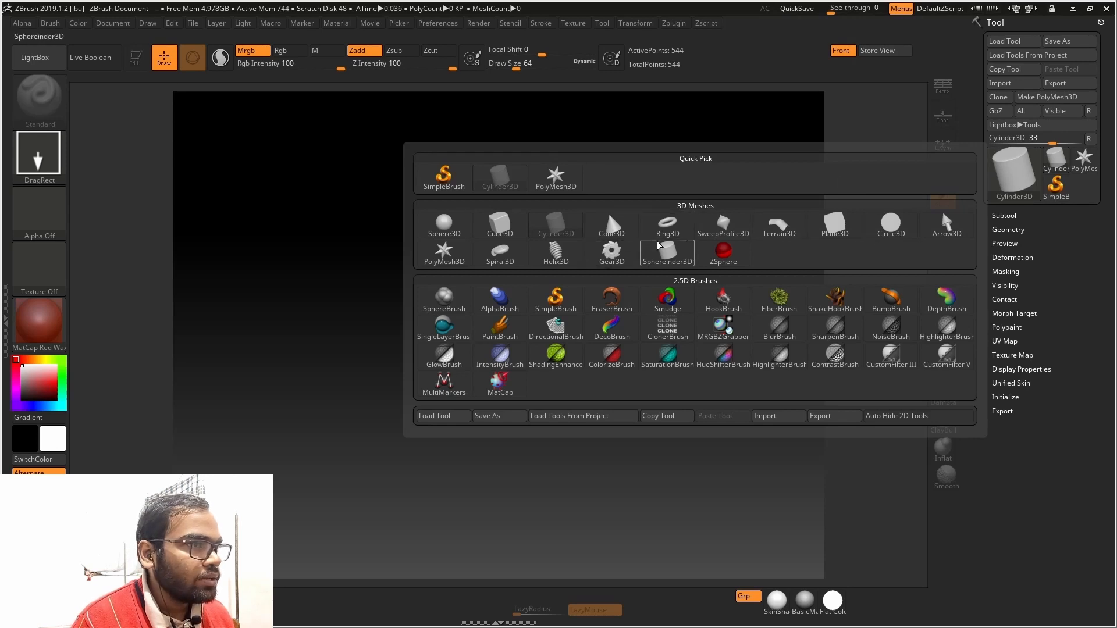
{"action": "left_click", "coordinate": [824, 231]}
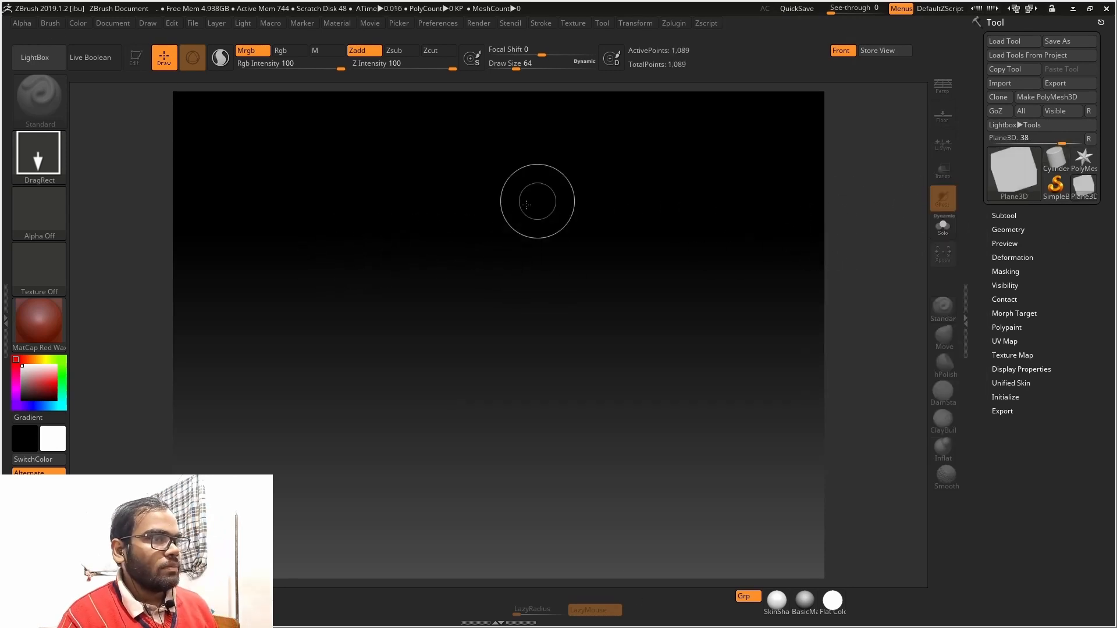
{"action": "left_click_drag", "start_coordinate": [410, 266], "coordinate": [794, 457]}
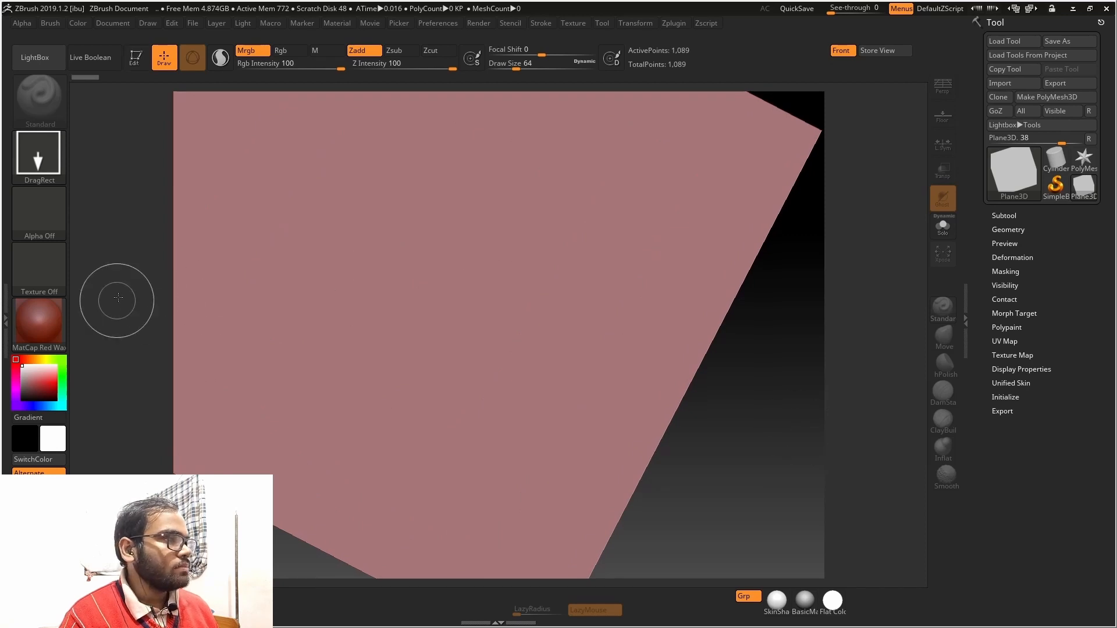
Switch the material to BasicMaterial and put the plane into edit mode, facing the view squarely
{"action": "left_click", "coordinate": [52, 321]}
{"action": "left_click", "coordinate": [389, 219]}
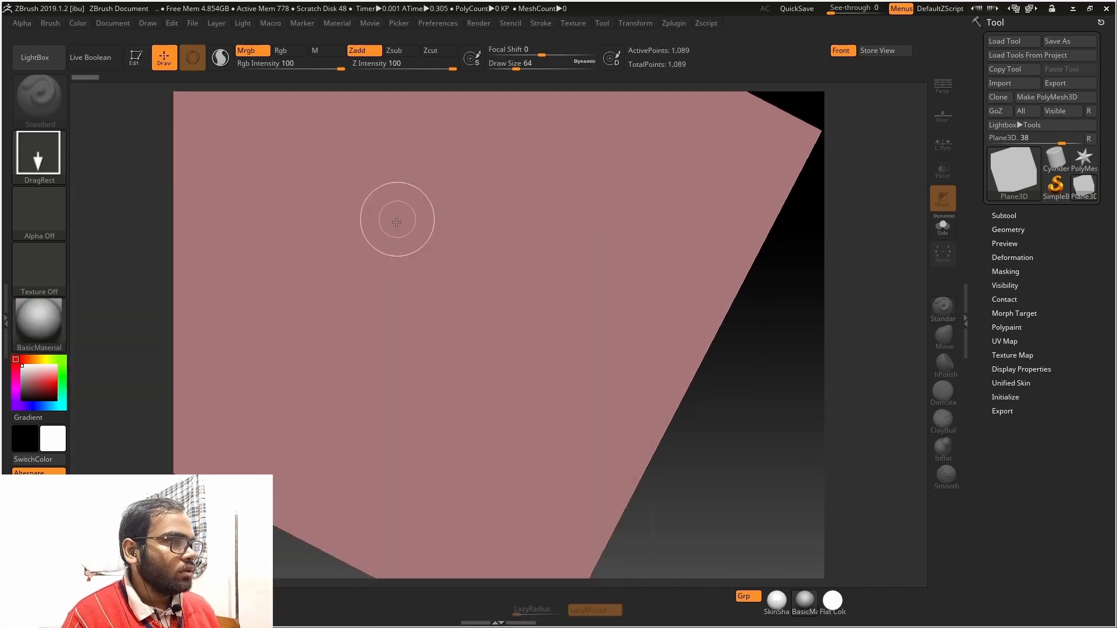
{"action": "left_click", "coordinate": [133, 62]}
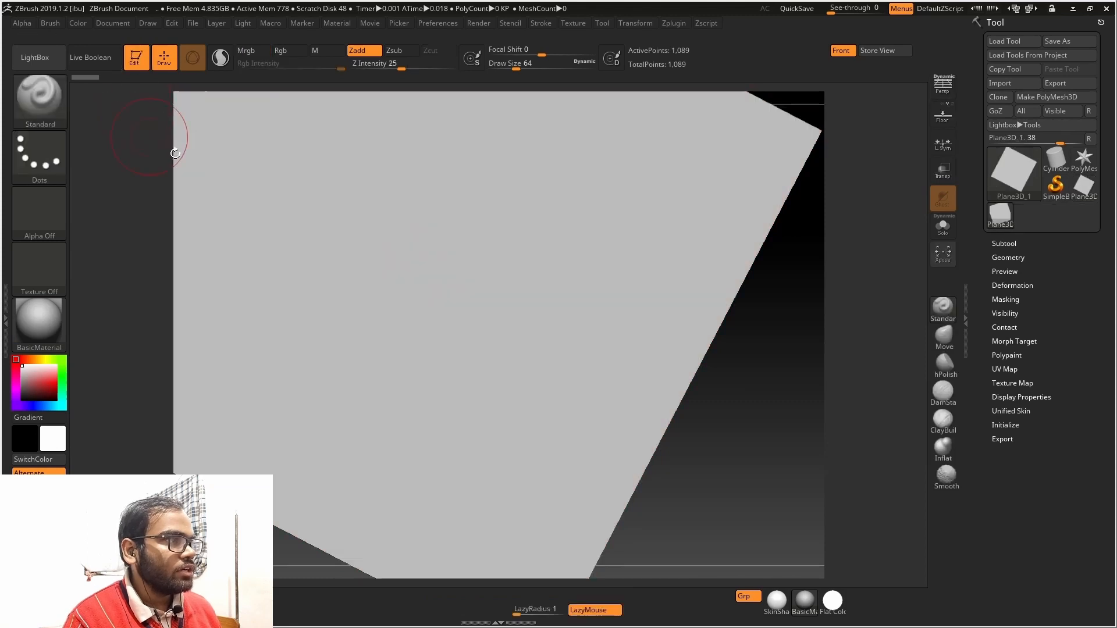
{"action": "mouse_move", "coordinate": [506, 242]}
{"action": "right_mouse_down", "text": "ctrl"}
{"action": "mouse_move", "coordinate": [645, 163]}
{"action": "mouse_move", "coordinate": [725, 167]}
{"action": "right_mouse_up", "text": "ctrl"}
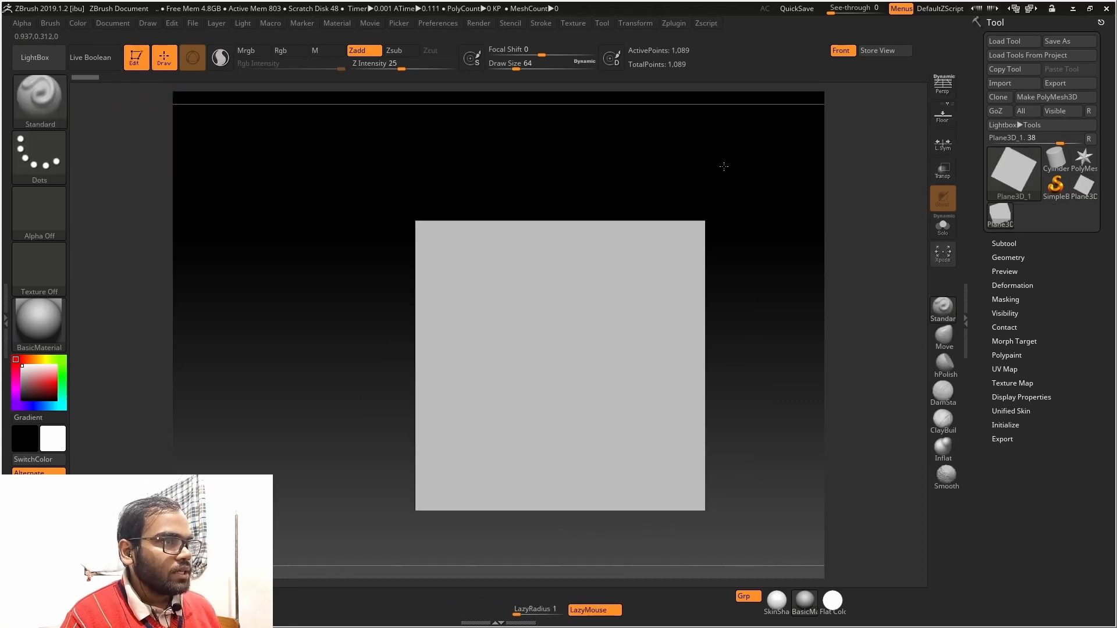
{"action": "right_click_drag", "start_coordinate": [686, 208], "coordinate": [748, 229], "text": "ctrl"}
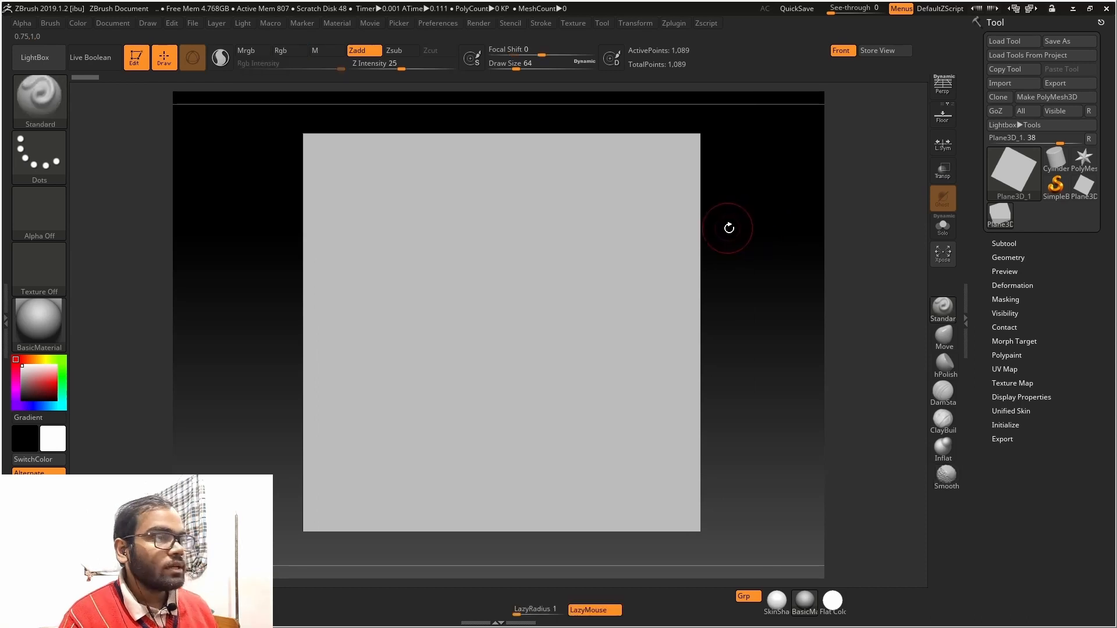
Show the polygon wireframe on the plane
{"action": "key", "text": "shift+f"}
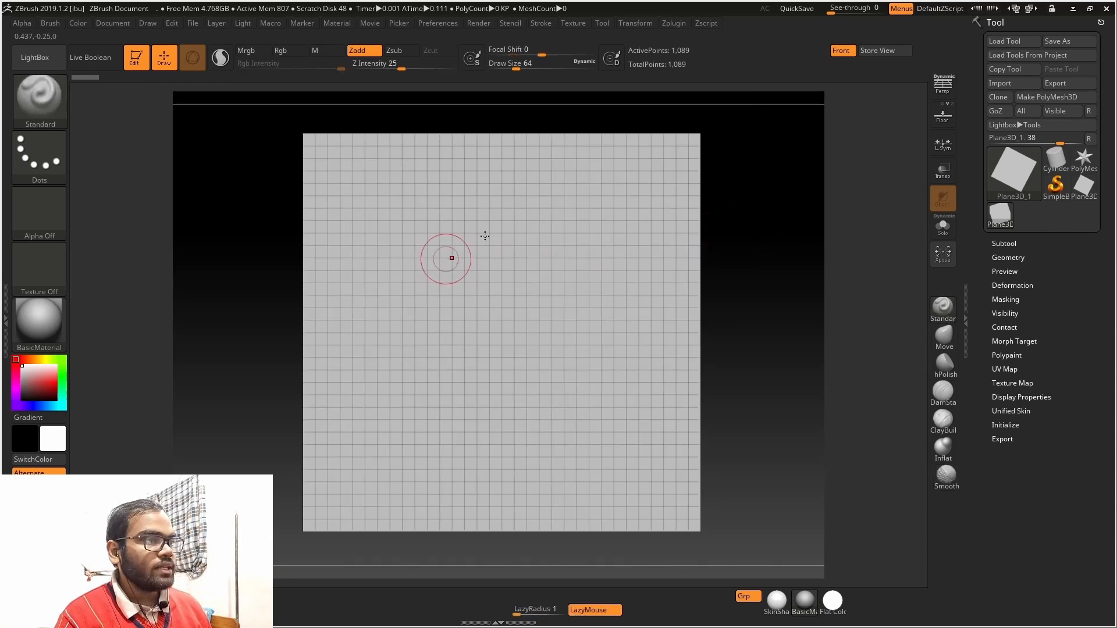
{"action": "key", "text": "shift+f"}
{"action": "key", "text": "shift+f"}
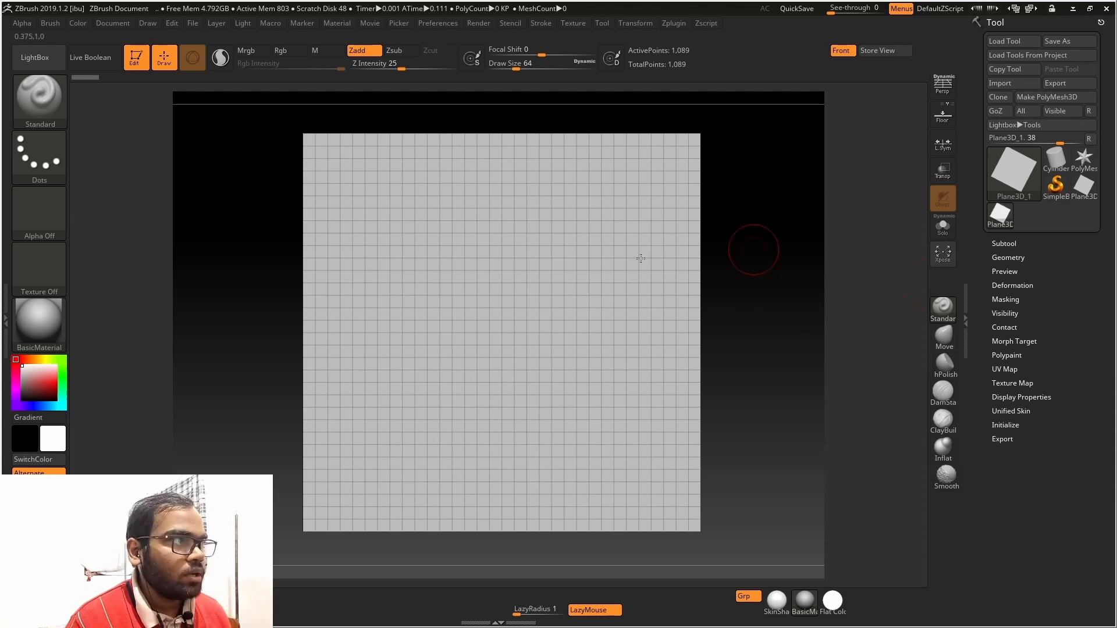
Import the interlocking knit image from the folder D:\hard disk\My Files\Projects\alpha\alpha as the brush alpha
{"action": "left_click", "coordinate": [58, 98]}
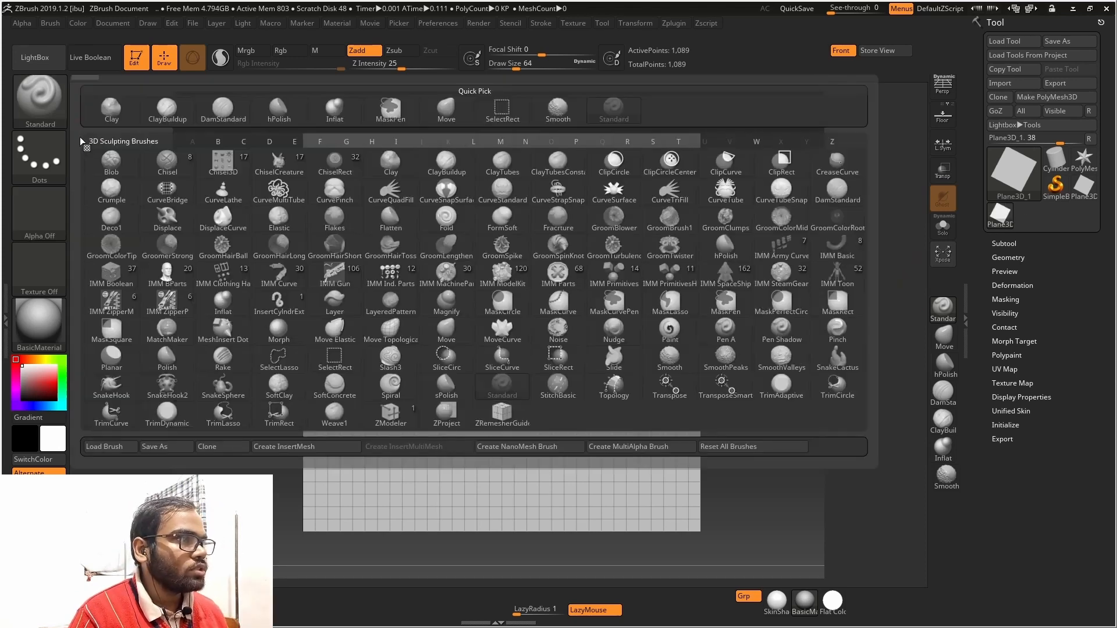
{"action": "left_click", "coordinate": [58, 217]}
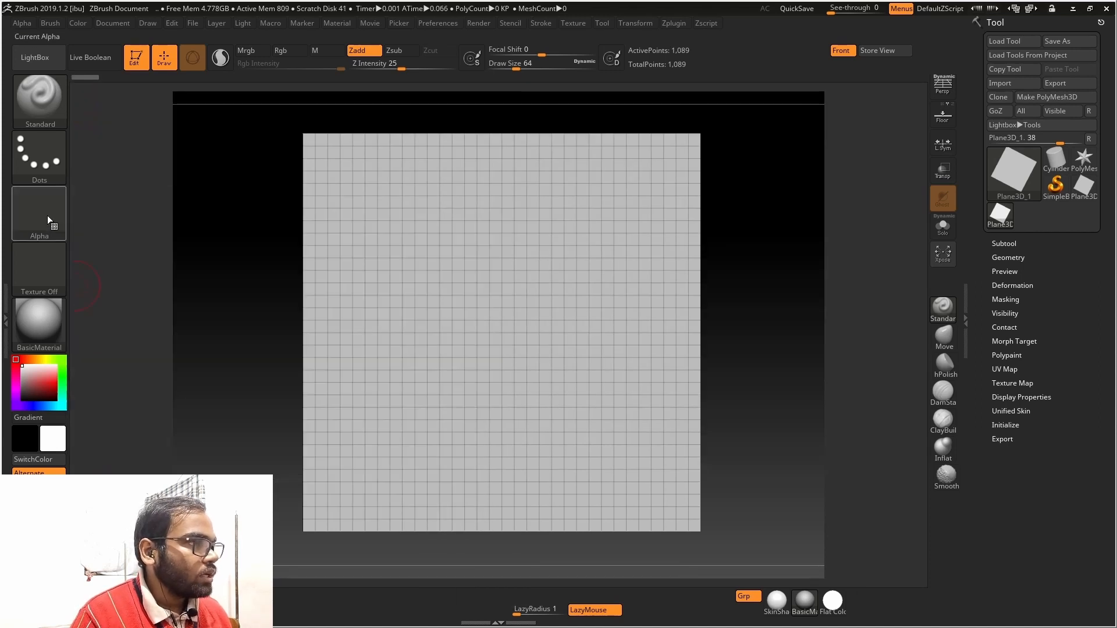
{"action": "left_click", "coordinate": [47, 215]}
{"action": "left_click", "coordinate": [108, 496]}
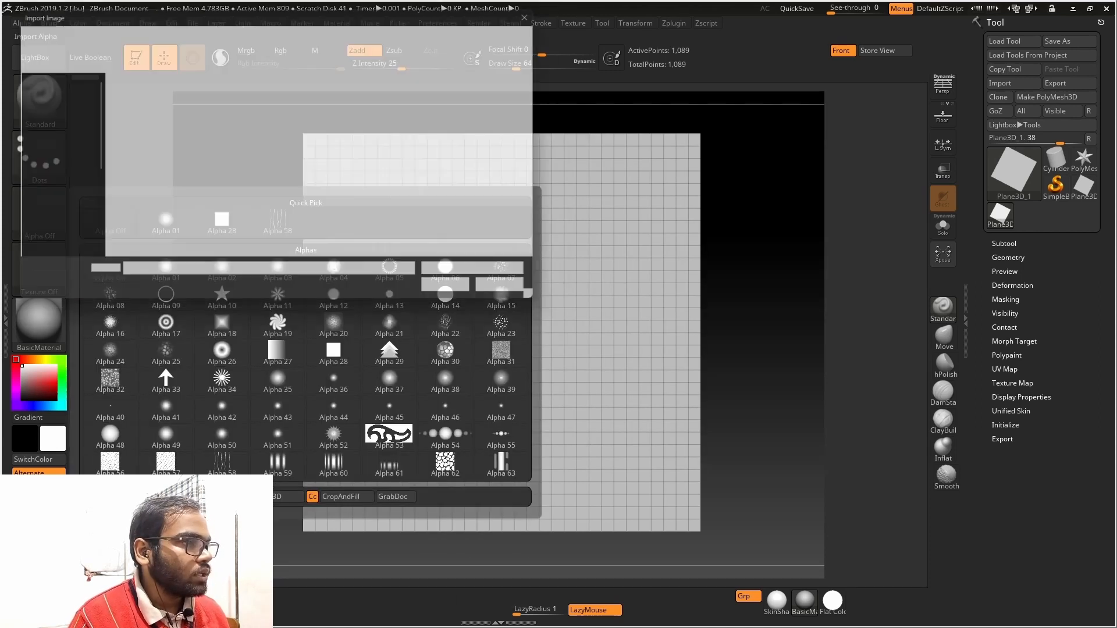
{"action": "key", "text": "super"}
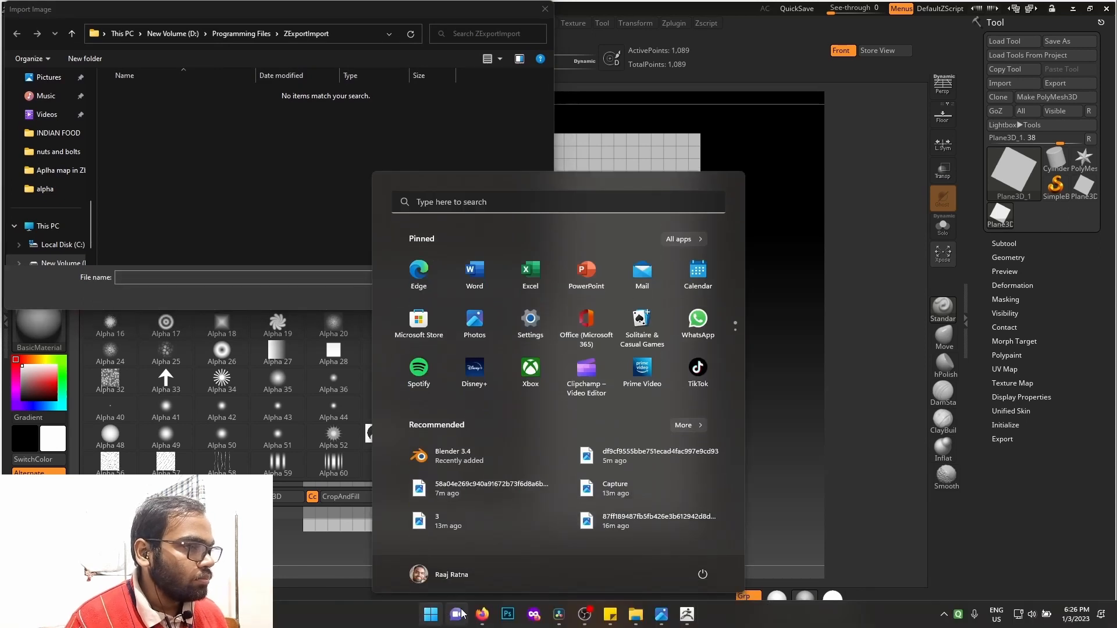
{"action": "mouse_move", "coordinate": [640, 615]}
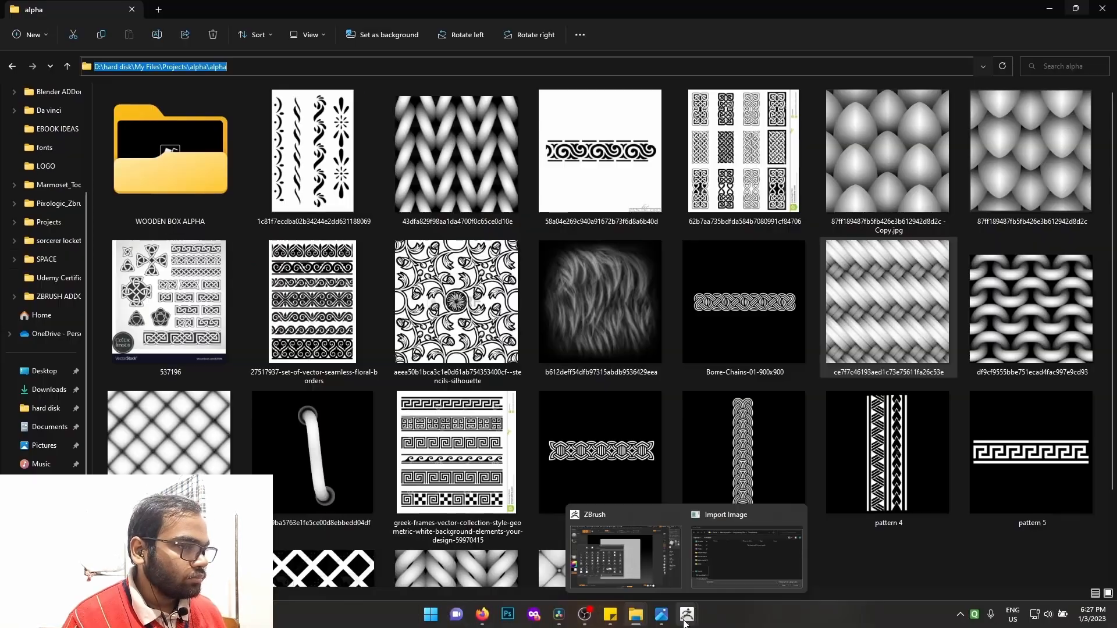
{"action": "left_click", "coordinate": [688, 617]}
{"action": "left_click", "coordinate": [745, 555]}
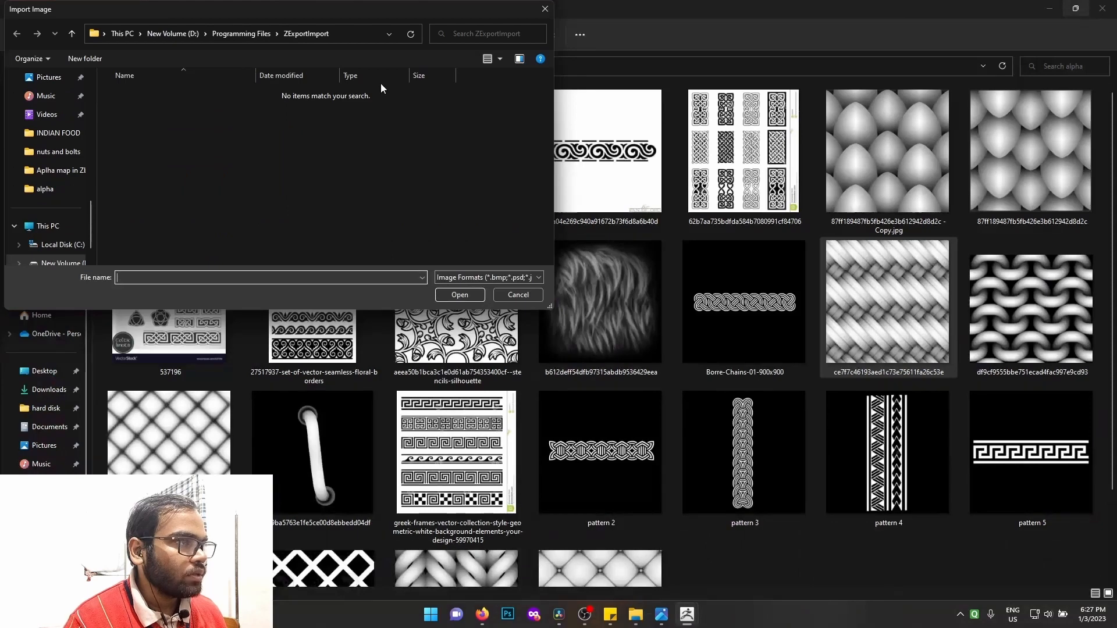
{"action": "left_click", "coordinate": [361, 33]}
{"action": "type", "text": "D:\\hard disk\\My Files\\Projects\\alpha\\alpha"}
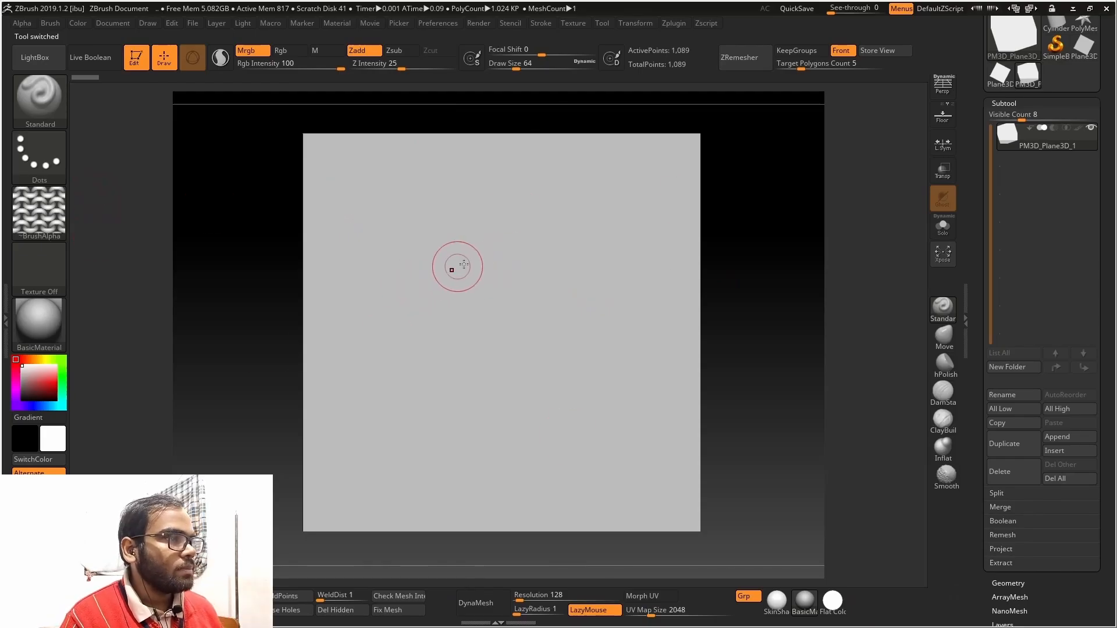
Try a Dots stroke with the knit alpha, switch the stroke to DragRect and stamp the alpha across the plane
{"action": "left_click_drag", "start_coordinate": [443, 254], "coordinate": [620, 402]}
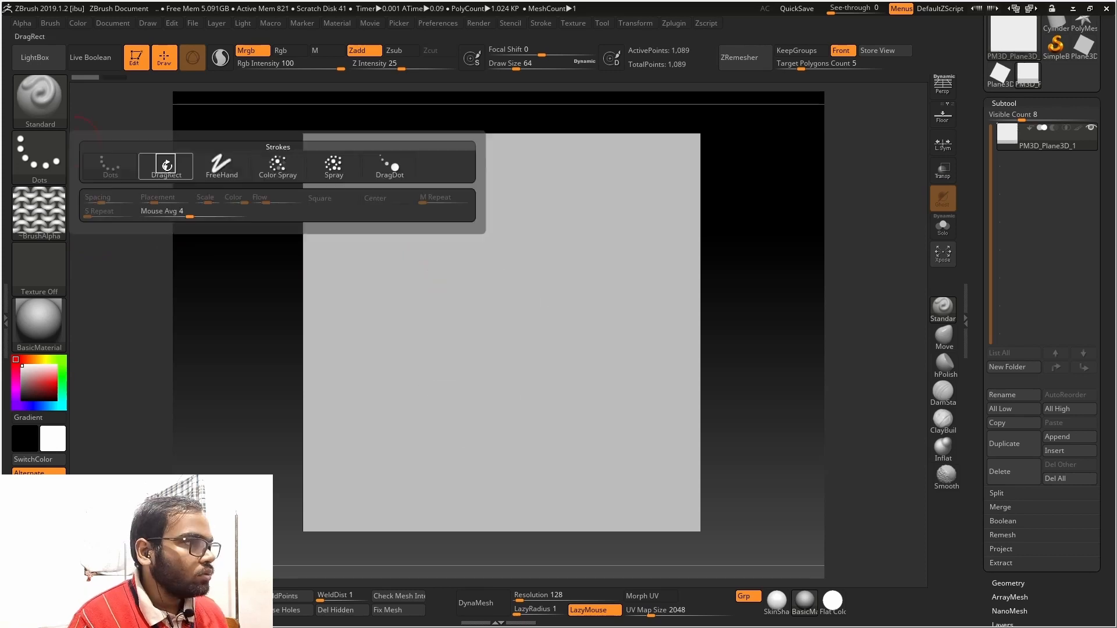
{"action": "left_click", "coordinate": [166, 165]}
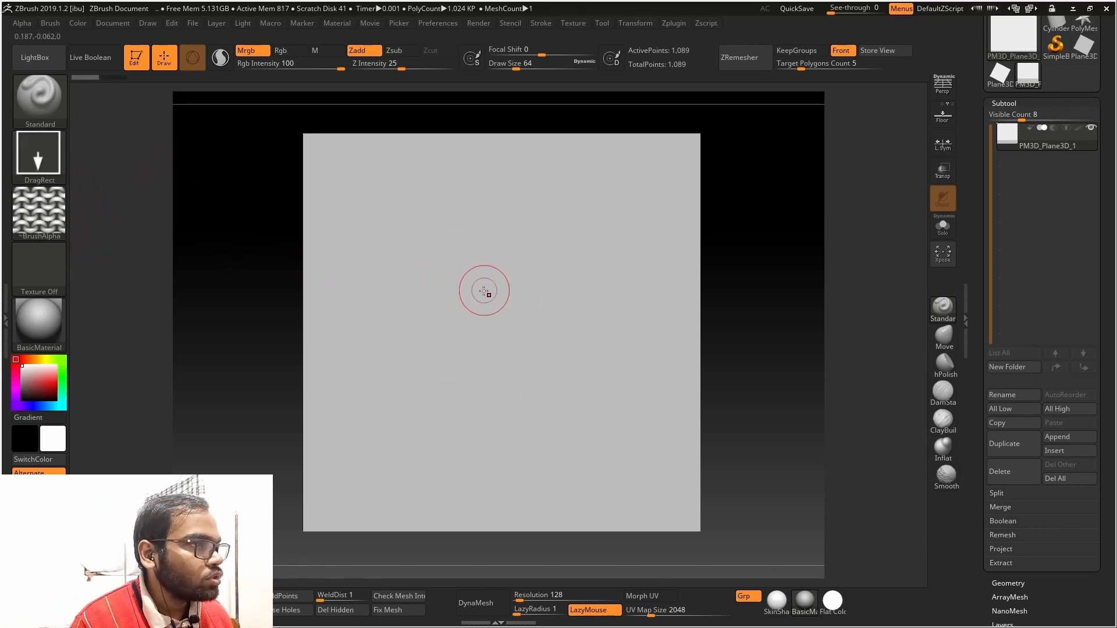
{"action": "mouse_move", "coordinate": [486, 295]}
{"action": "left_mouse_down"}
{"action": "mouse_move", "coordinate": [641, 404]}
{"action": "mouse_move", "coordinate": [688, 490]}
{"action": "mouse_move", "coordinate": [437, 567]}
{"action": "left_mouse_up"}
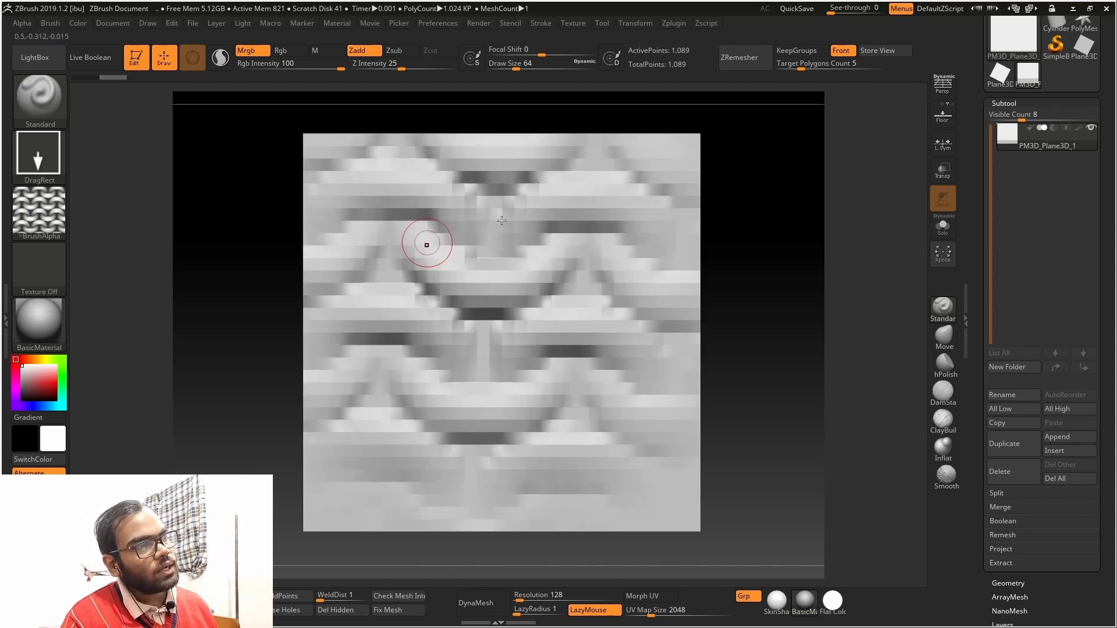
Examine the stamped relief from the side and with its wireframe, and undo the alpha stamp
{"action": "left_click_drag", "start_coordinate": [730, 219], "coordinate": [793, 237]}
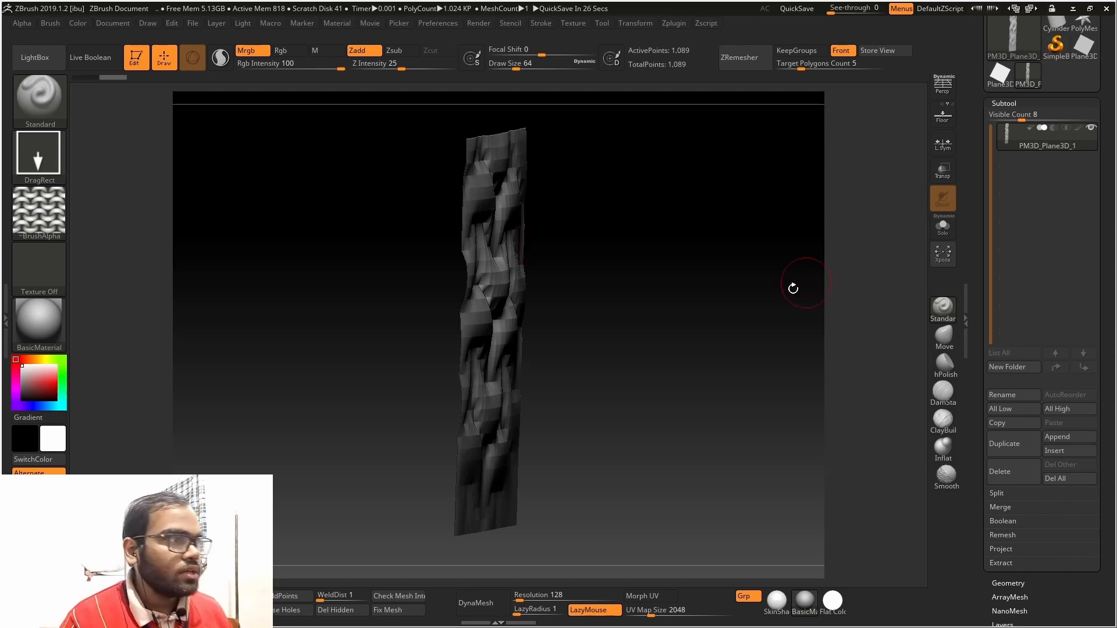
{"action": "left_click_drag", "start_coordinate": [803, 302], "coordinate": [762, 261], "text": "shift"}
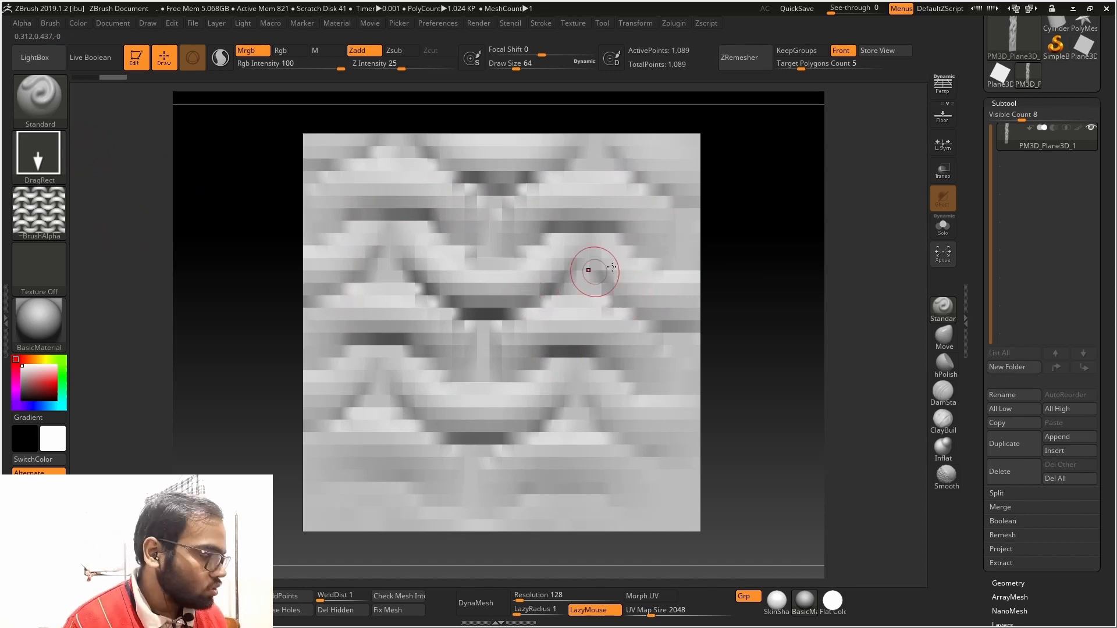
{"action": "key", "text": "shift+f"}
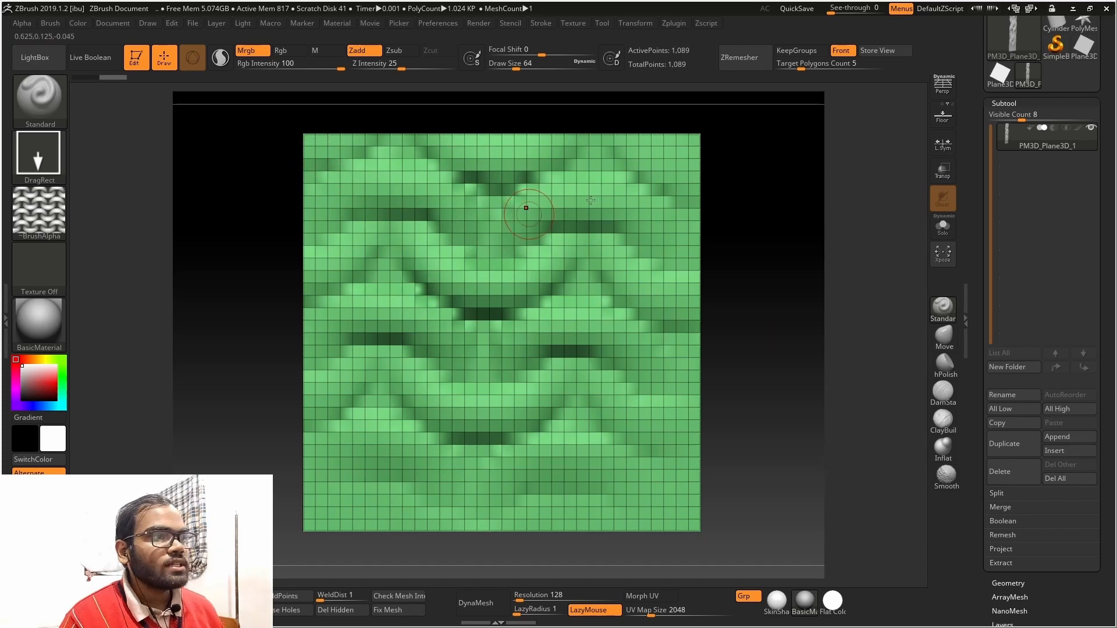
{"action": "key", "text": "ctrl+z"}
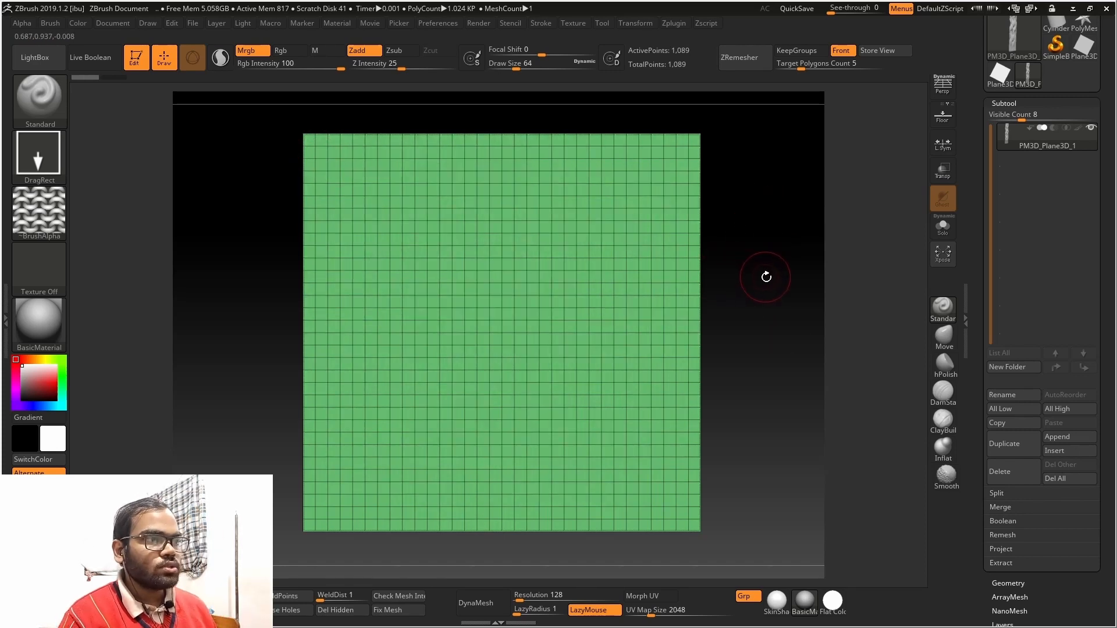
Set the DynaMesh resolution to 1024 and apply DynaMesh to the plane
{"action": "left_click", "coordinate": [1001, 103]}
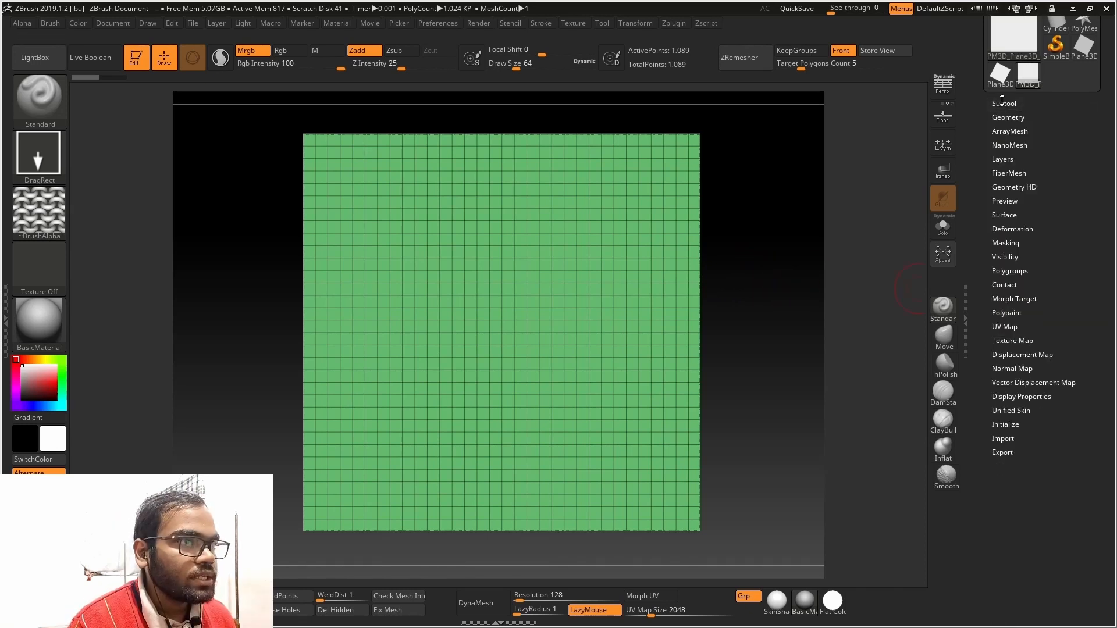
{"action": "left_click", "coordinate": [1000, 103]}
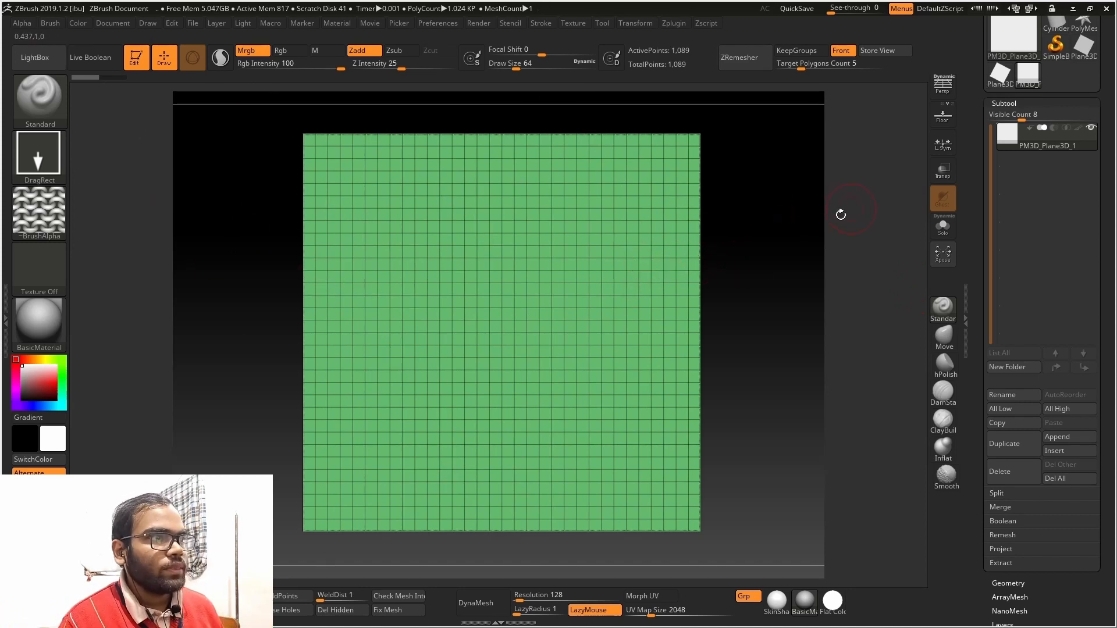
{"action": "scroll", "coordinate": [1047, 349], "scroll_direction": "down", "scroll_amount": 3}
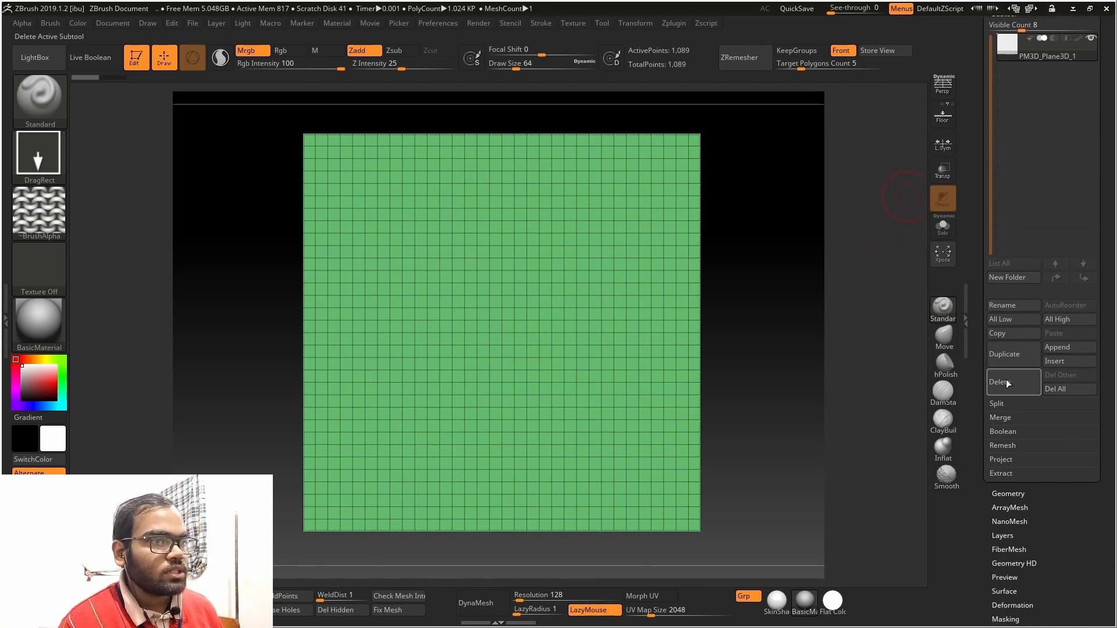
{"action": "left_click", "coordinate": [1006, 494]}
{"action": "left_click", "coordinate": [1007, 223]}
{"action": "left_click_drag", "start_coordinate": [1024, 263], "coordinate": [999, 265]}
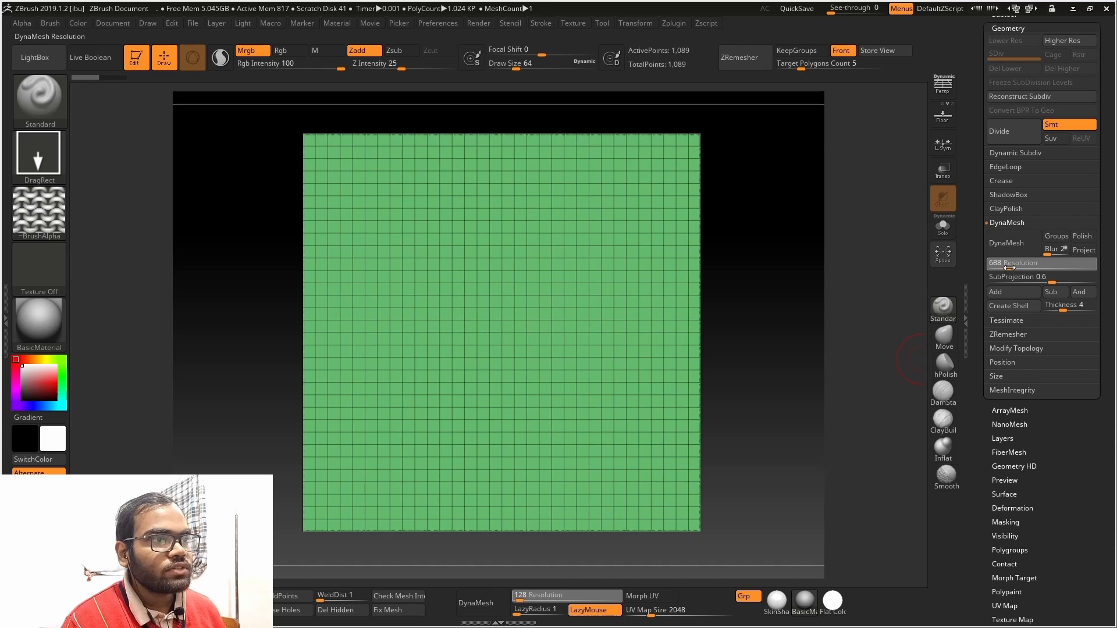
{"action": "left_click_drag", "start_coordinate": [1010, 268], "coordinate": [1006, 269]}
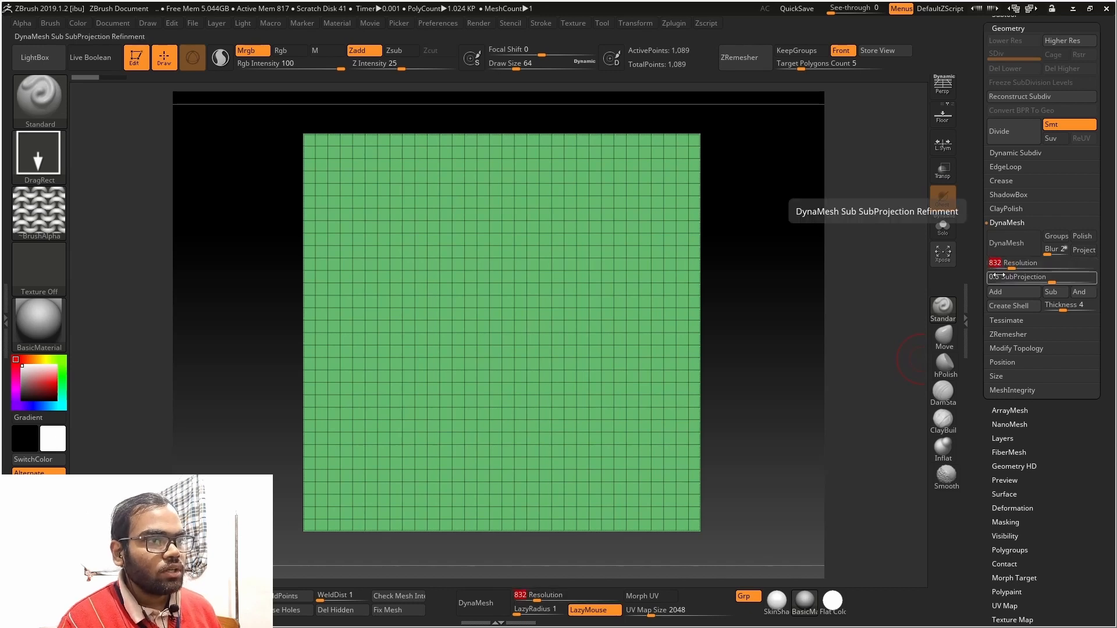
{"action": "type", "text": "102"}
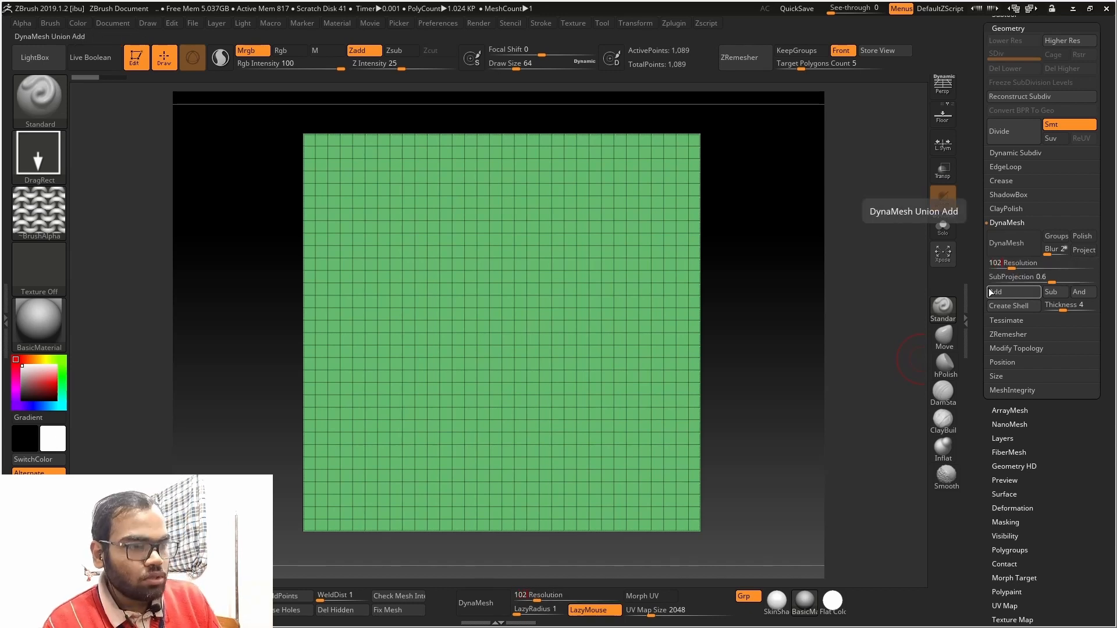
{"action": "type", "text": "4"}
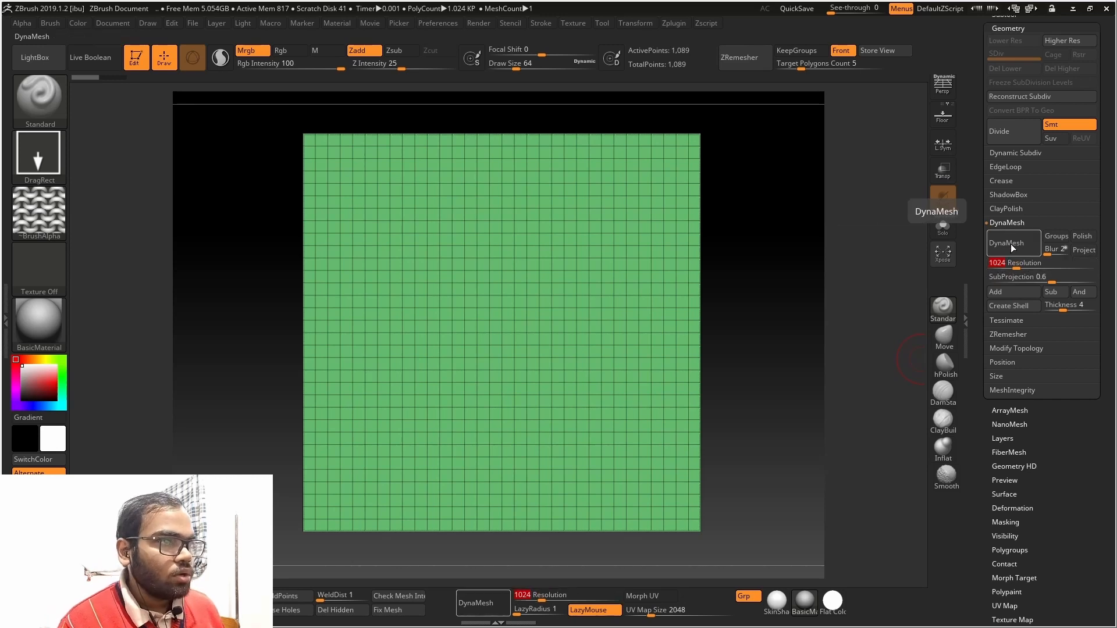
{"action": "left_click", "coordinate": [1012, 245]}
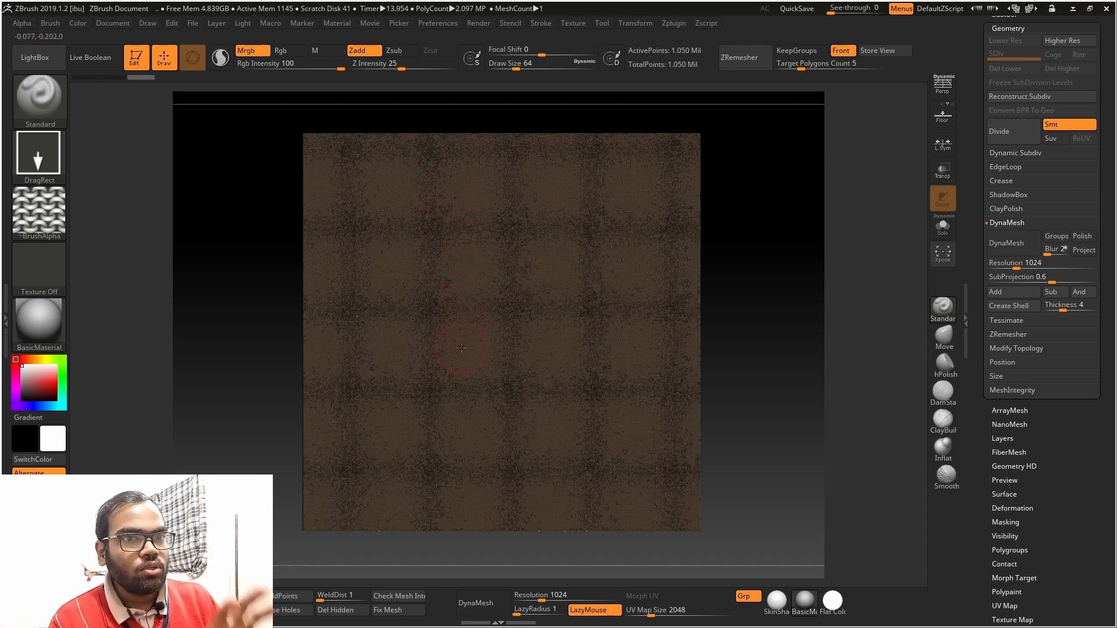
Hide the wireframe and stamp the knit alpha from the centre of the dense plane
{"action": "key", "text": "shift+f"}
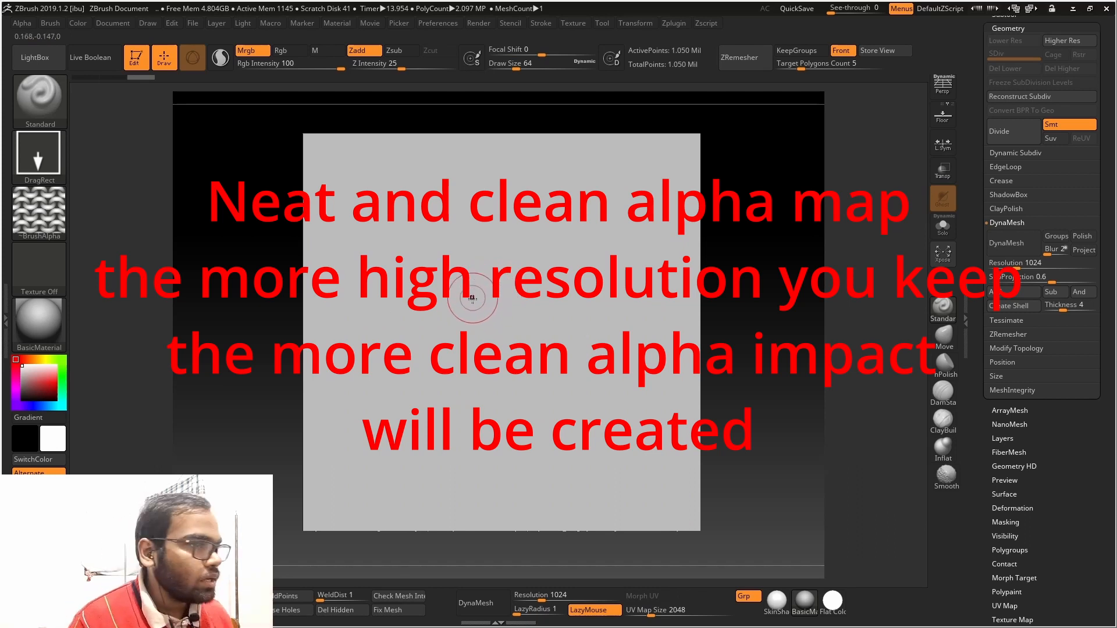
{"action": "mouse_move", "coordinate": [484, 313]}
{"action": "left_mouse_down"}
{"action": "mouse_move", "coordinate": [802, 262]}
{"action": "mouse_move", "coordinate": [596, 329]}
{"action": "mouse_move", "coordinate": [511, 281]}
{"action": "left_mouse_up"}
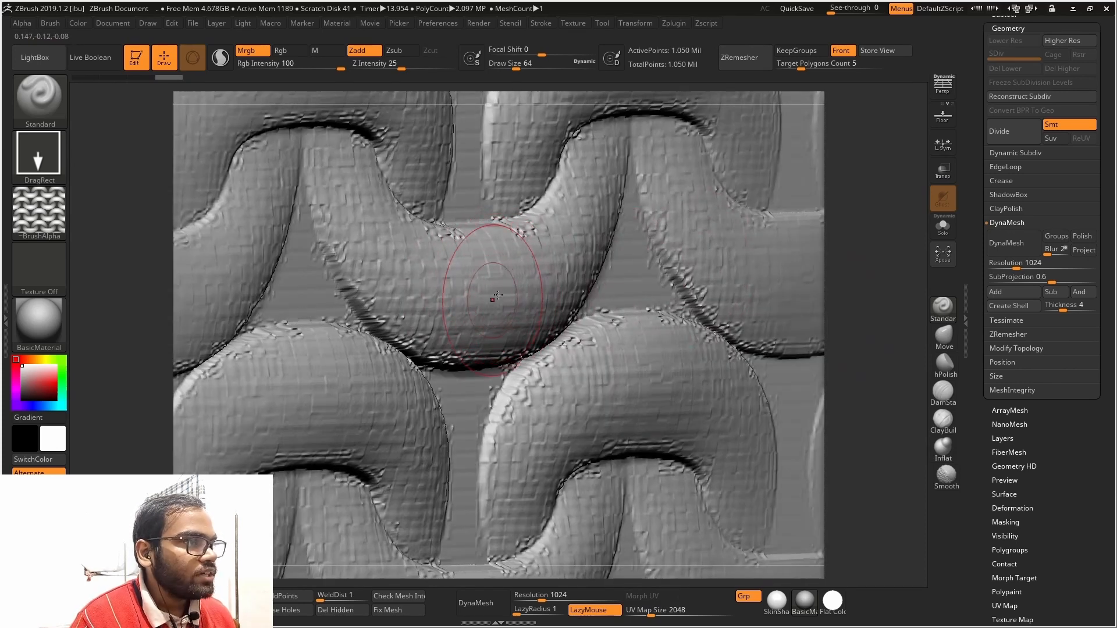
Examine the stamped knit relief up close from several angles and undo the stamp on the dense plane
{"action": "right_click_drag", "start_coordinate": [506, 300], "coordinate": [492, 289], "text": "ctrl"}
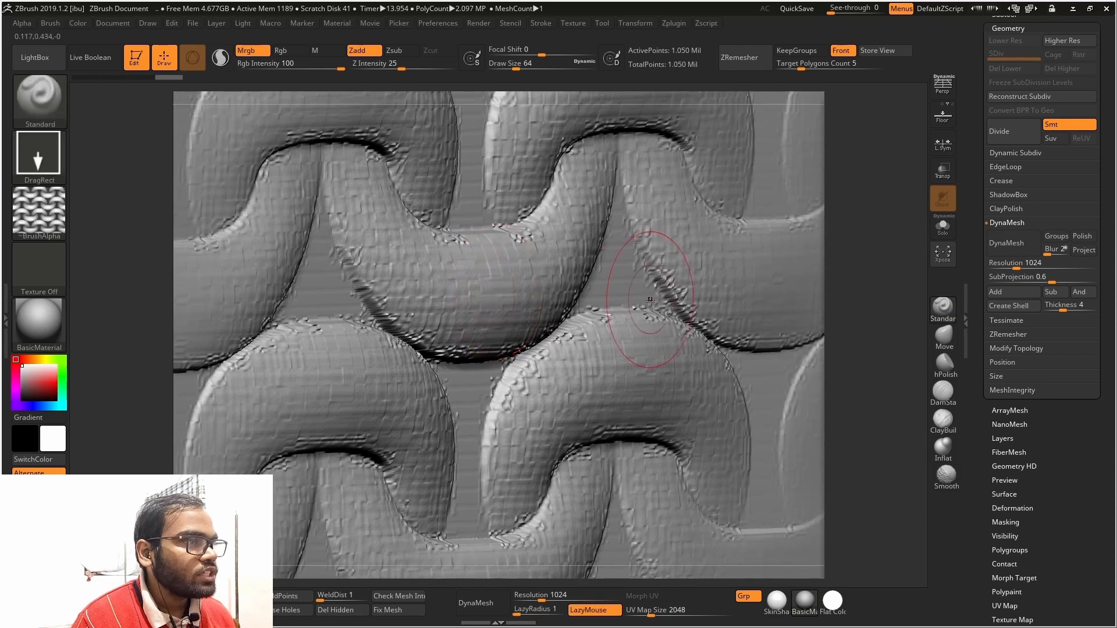
{"action": "mouse_move", "coordinate": [651, 302]}
{"action": "right_mouse_down", "text": "ctrl"}
{"action": "mouse_move", "coordinate": [661, 294]}
{"action": "mouse_move", "coordinate": [651, 295]}
{"action": "mouse_move", "coordinate": [703, 330]}
{"action": "mouse_move", "coordinate": [738, 334]}
{"action": "mouse_move", "coordinate": [613, 313]}
{"action": "mouse_move", "coordinate": [323, 389]}
{"action": "mouse_move", "coordinate": [424, 325]}
{"action": "right_mouse_up", "text": "ctrl"}
{"action": "right_click_drag", "start_coordinate": [471, 186], "coordinate": [501, 238], "text": "ctrl"}
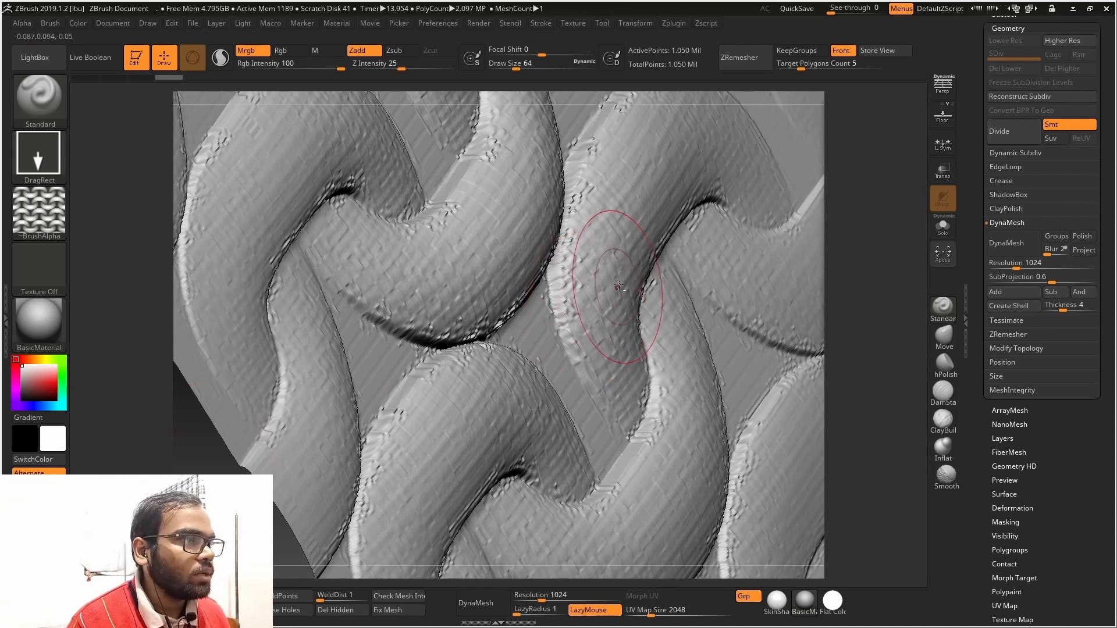
{"action": "key", "text": "f"}
{"action": "left_click_drag", "start_coordinate": [317, 343], "coordinate": [308, 421], "text": "shift"}
{"action": "key", "text": "ctrl+z"}
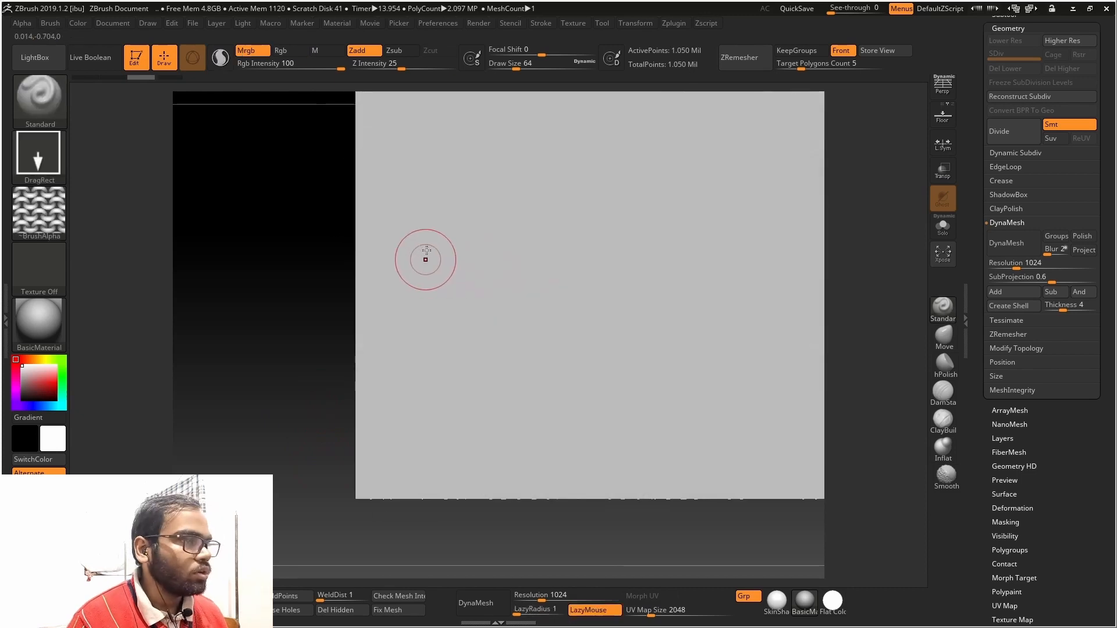
Import the diagonal lattice image as a new alpha and stamp it from the centre of the plane
{"action": "left_click", "coordinate": [54, 214]}
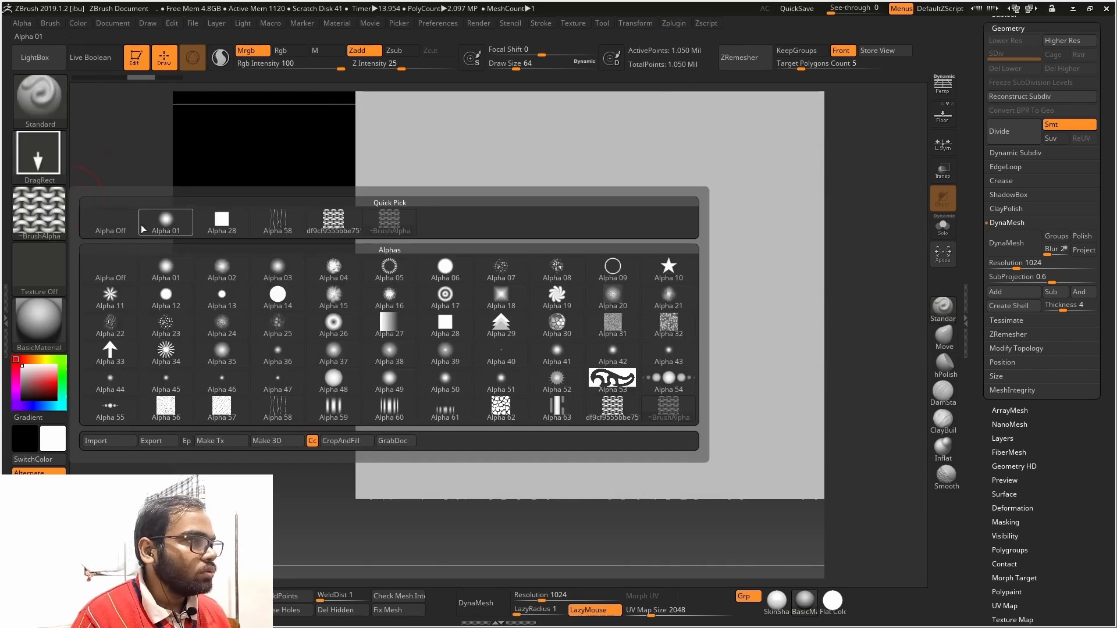
{"action": "left_click", "coordinate": [108, 441]}
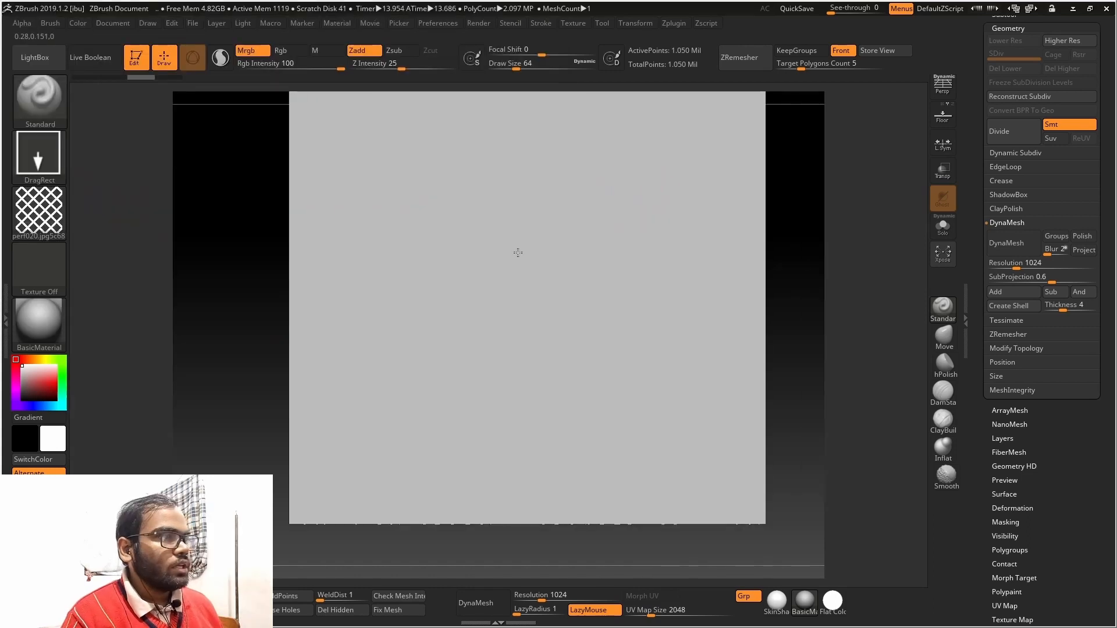
{"action": "right_click_drag", "start_coordinate": [518, 252], "coordinate": [549, 262], "text": "alt"}
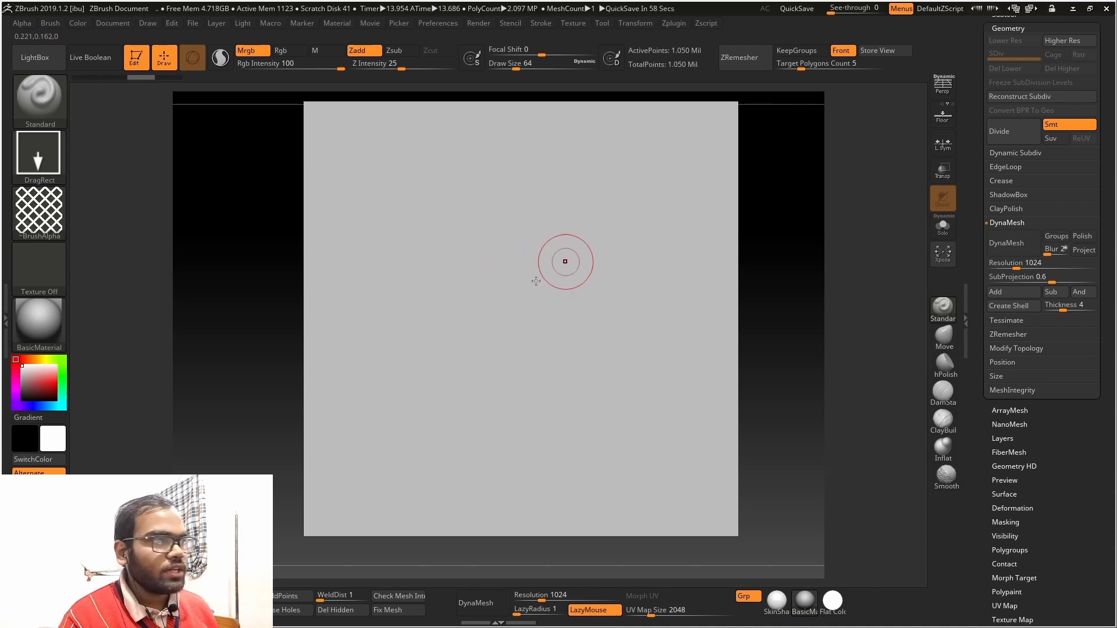
{"action": "left_click_drag", "start_coordinate": [506, 274], "coordinate": [770, 532]}
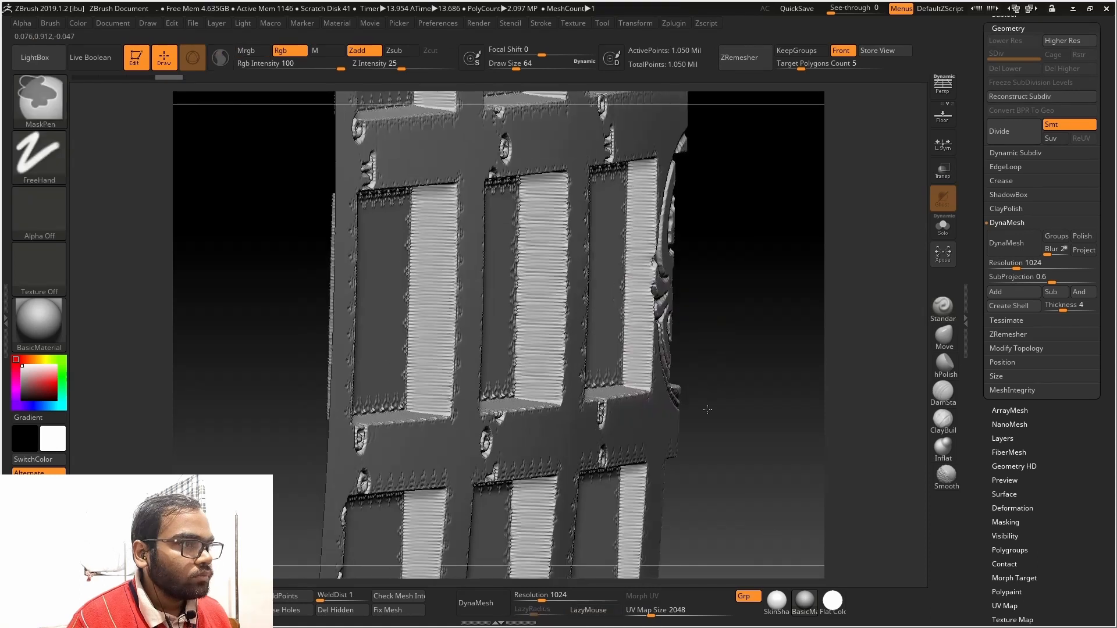
Examine the lattice relief's walls and edges from the front and side, and undo the lattice stamp
{"action": "right_click_drag", "start_coordinate": [706, 407], "coordinate": [706, 431], "text": "ctrl"}
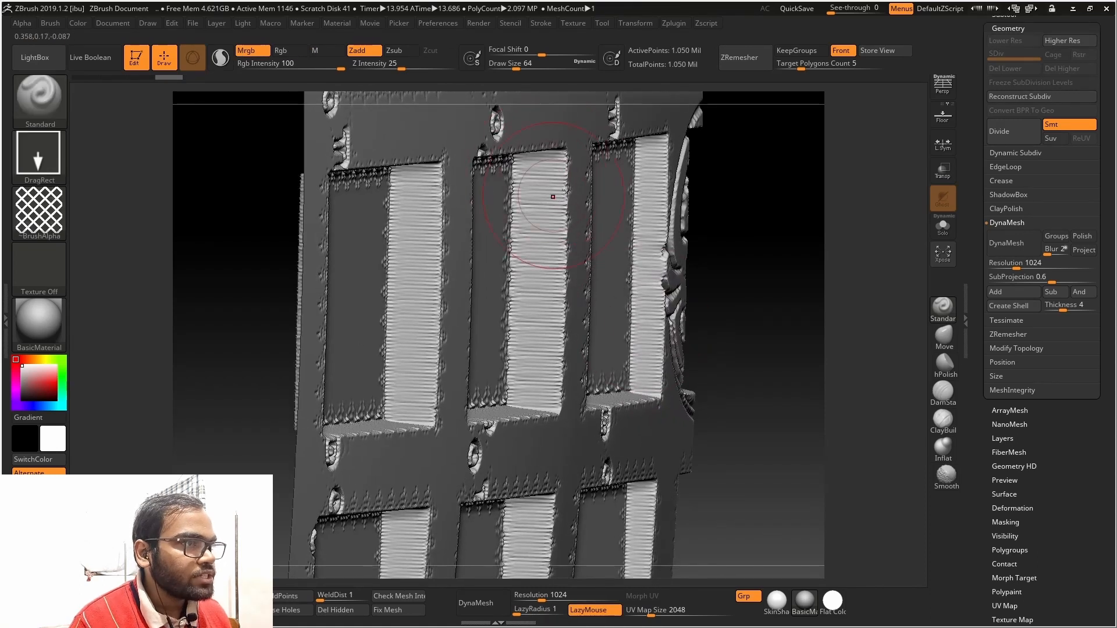
{"action": "left_click_drag", "start_coordinate": [787, 212], "coordinate": [772, 200]}
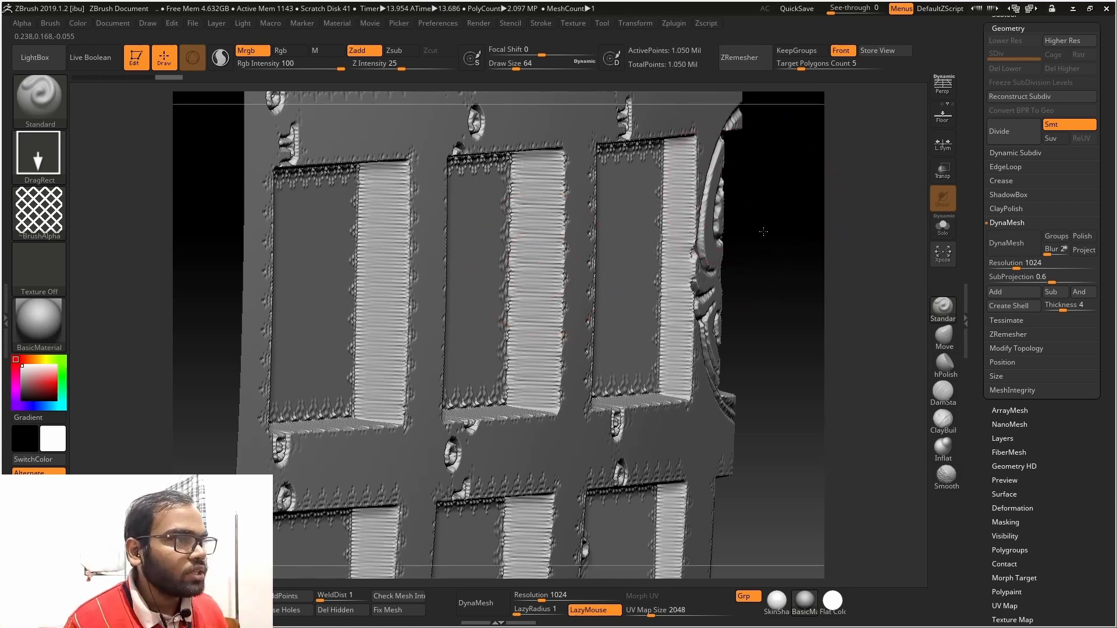
{"action": "left_click_drag", "start_coordinate": [763, 230], "coordinate": [759, 230]}
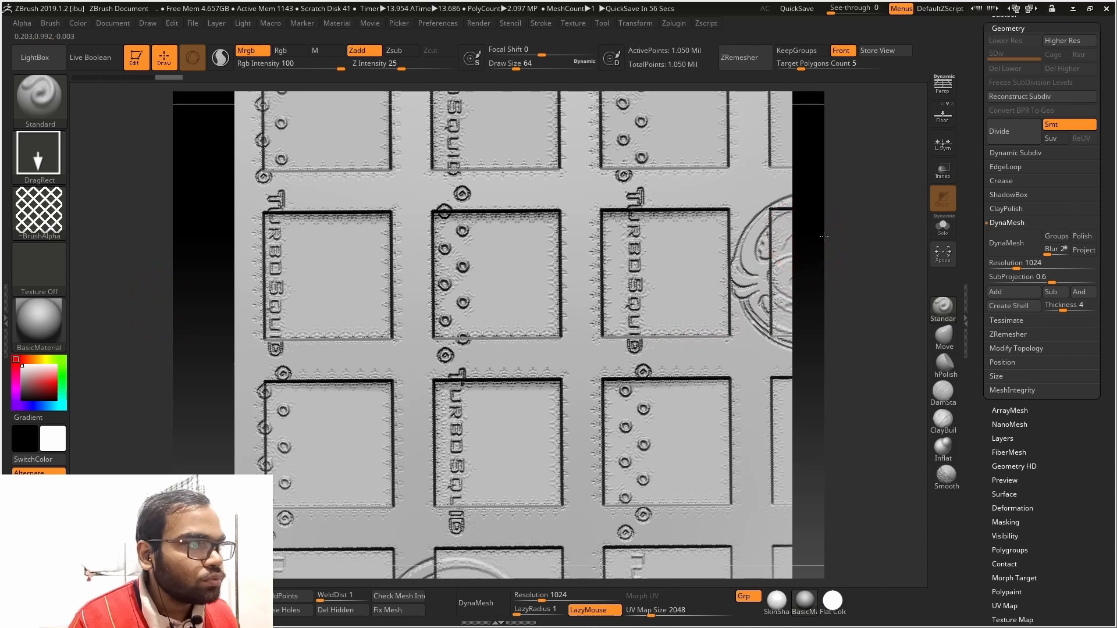
{"action": "left_click_drag", "start_coordinate": [814, 233], "coordinate": [744, 201]}
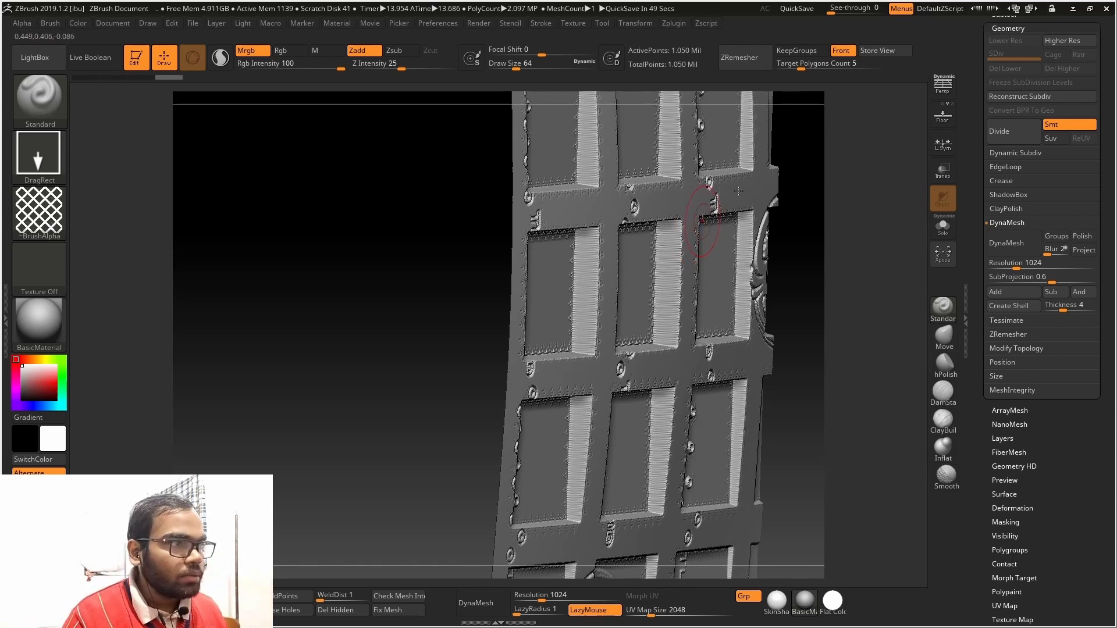
{"action": "right_click_drag", "start_coordinate": [712, 335], "coordinate": [695, 401], "text": "ctrl"}
{"action": "right_click_drag", "start_coordinate": [611, 169], "coordinate": [625, 289], "text": "alt"}
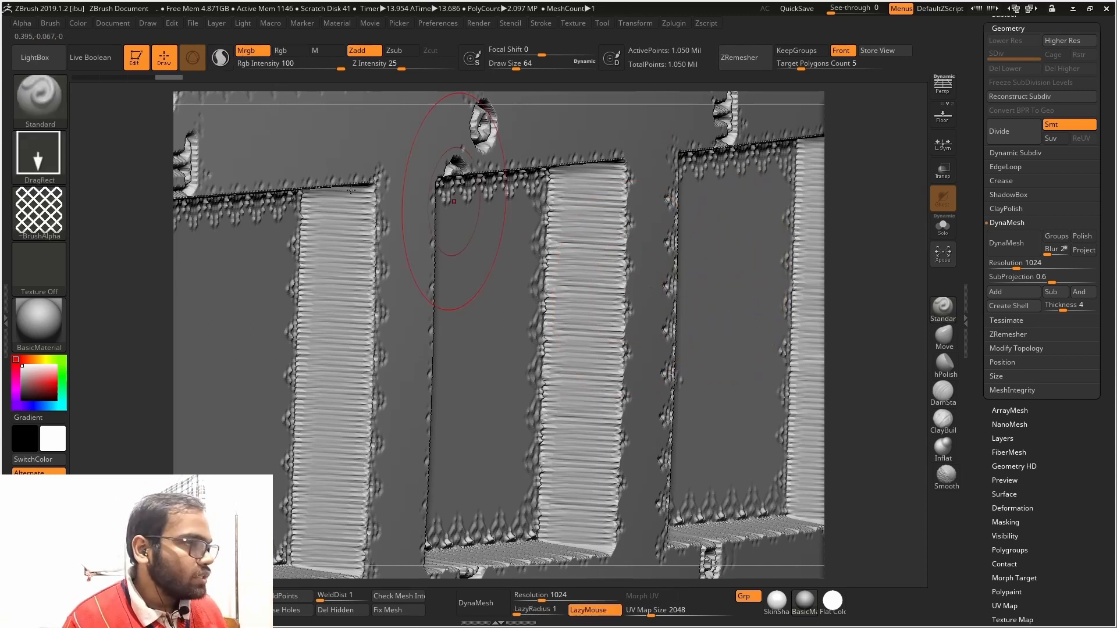
{"action": "key", "text": "ctrl+z"}
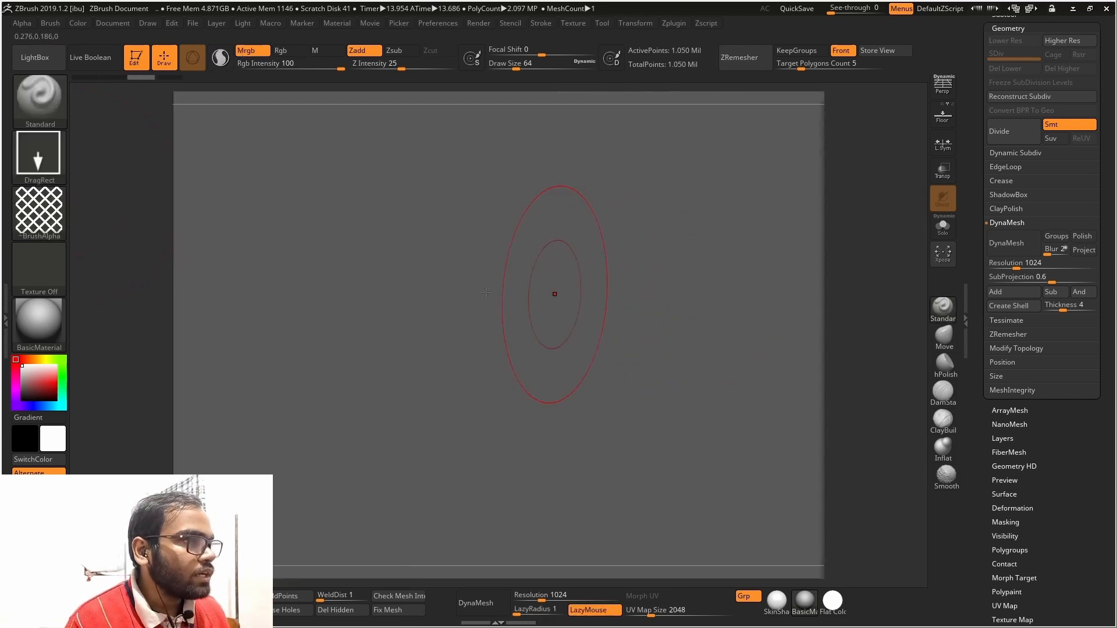
Switch the brush back to the knit alpha, stamp it on the plane and check the relief from an angle
{"action": "left_click", "coordinate": [54, 208]}
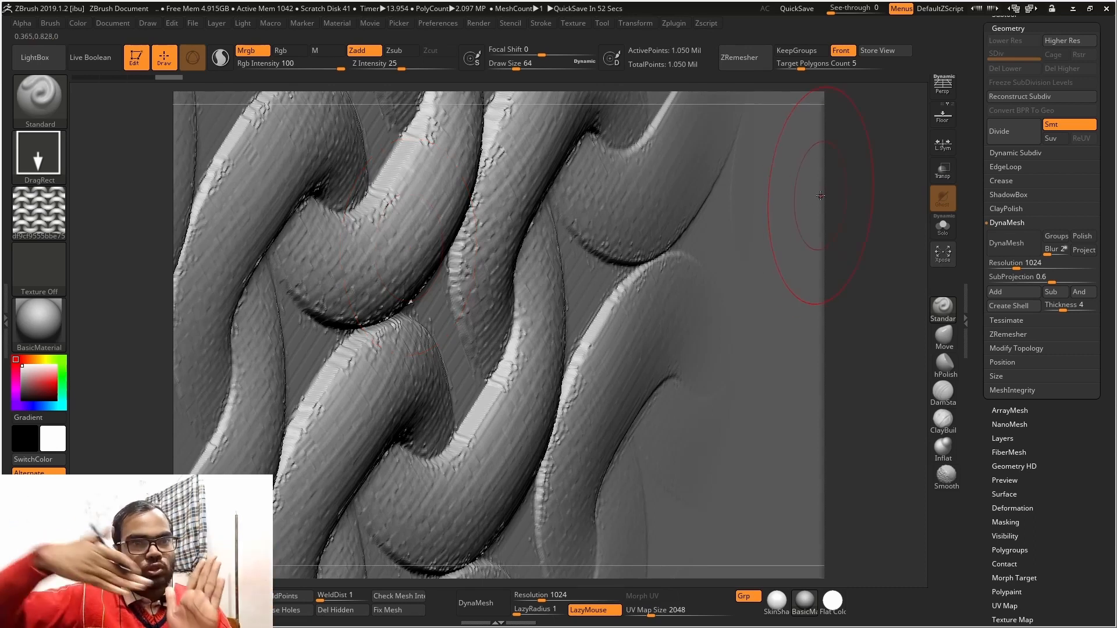
{"action": "left_click_drag", "start_coordinate": [890, 324], "coordinate": [820, 271]}
{"action": "right_click_drag", "start_coordinate": [688, 388], "coordinate": [524, 326], "text": "ctrl"}
{"action": "mouse_move", "coordinate": [280, 377]}
{"action": "left_mouse_down"}
{"action": "mouse_move", "coordinate": [260, 390]}
{"action": "mouse_move", "coordinate": [277, 375]}
{"action": "left_mouse_up"}
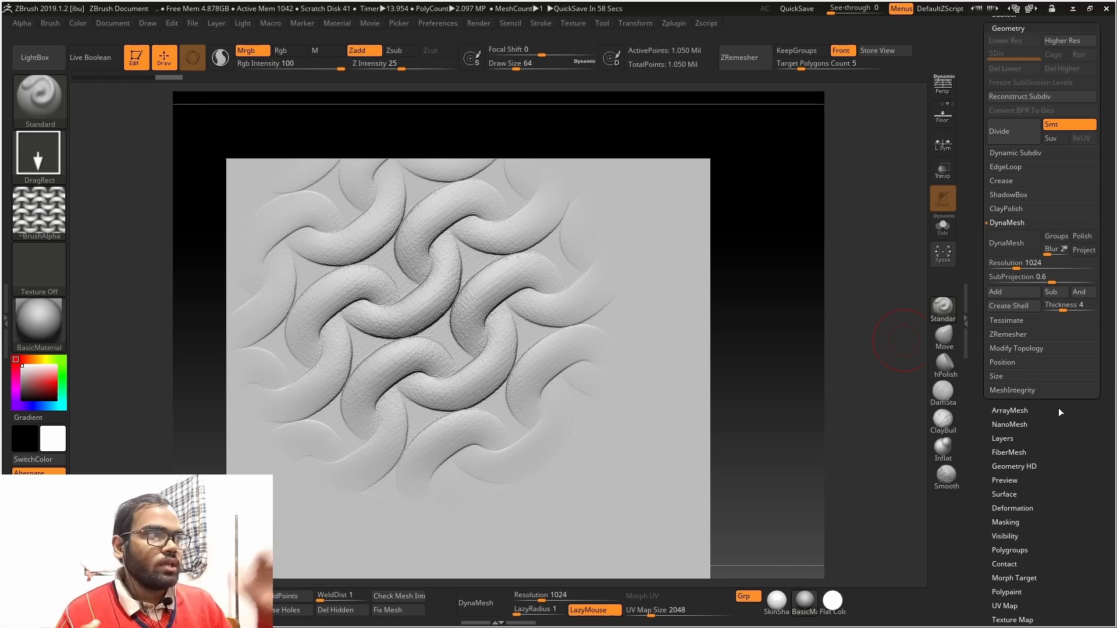
{"action": "left_click", "coordinate": [17, 23]}
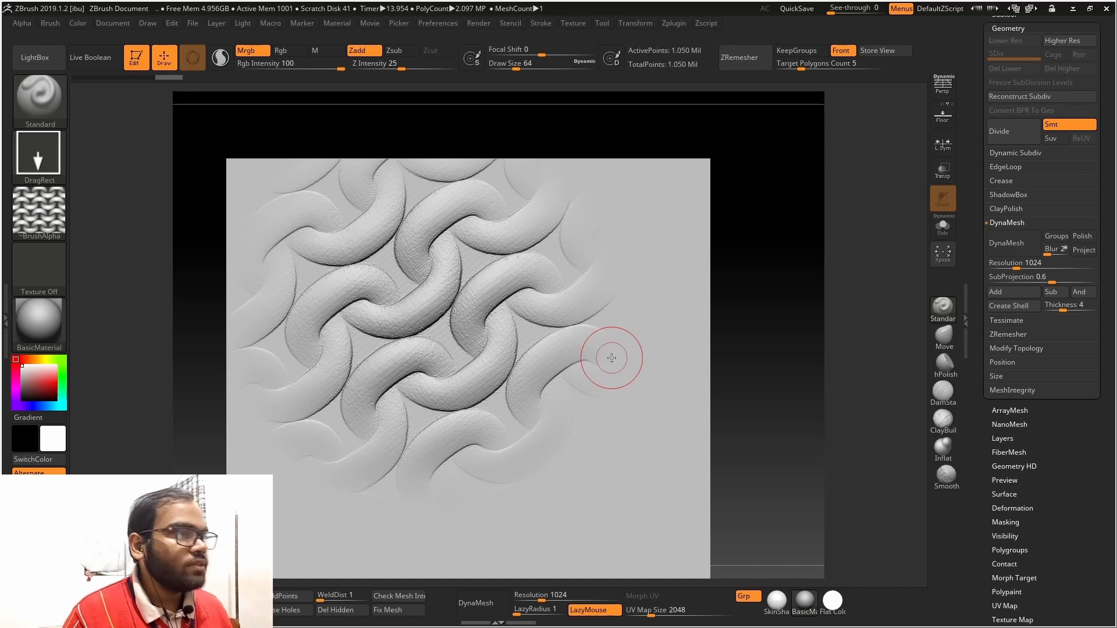
{"action": "mouse_move", "coordinate": [640, 352]}
{"action": "right_mouse_down"}
{"action": "mouse_move", "coordinate": [783, 317]}
{"action": "mouse_move", "coordinate": [798, 269]}
{"action": "mouse_move", "coordinate": [738, 187]}
{"action": "right_mouse_up"}
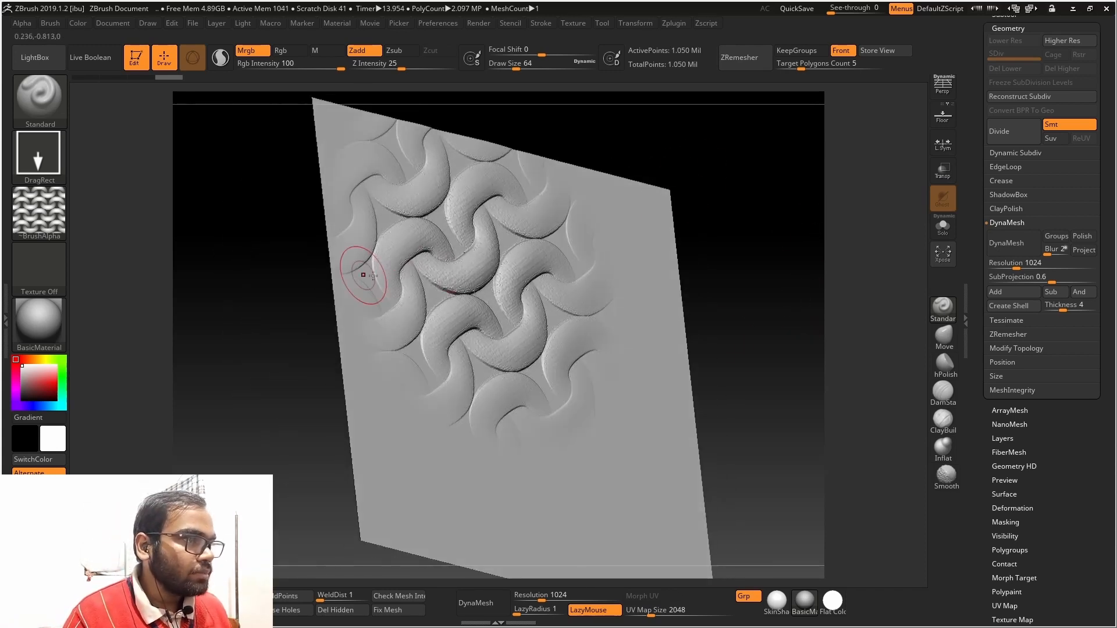